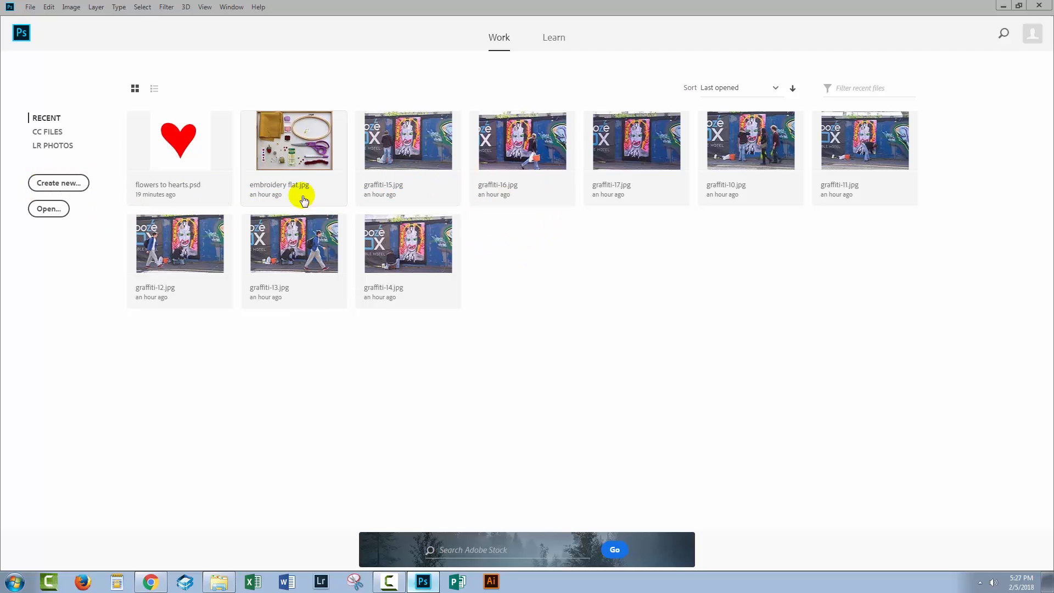
Start Load Files into Stack and add graffiti-1.jpg through graffiti-17.jpg from the graffiti sequence folder as source files
click(31, 7)
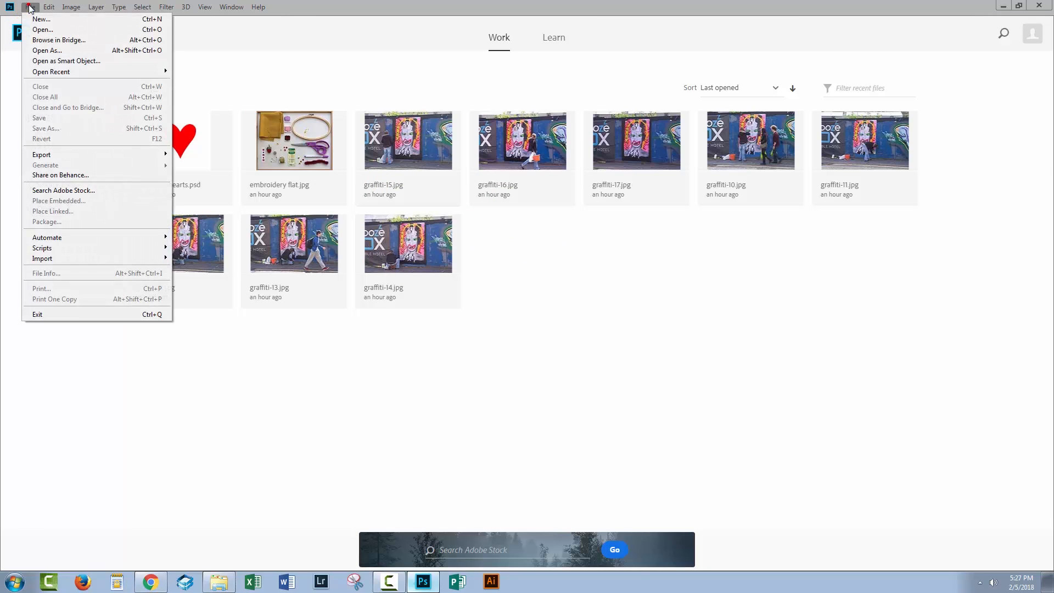
mouse_move(48, 246)
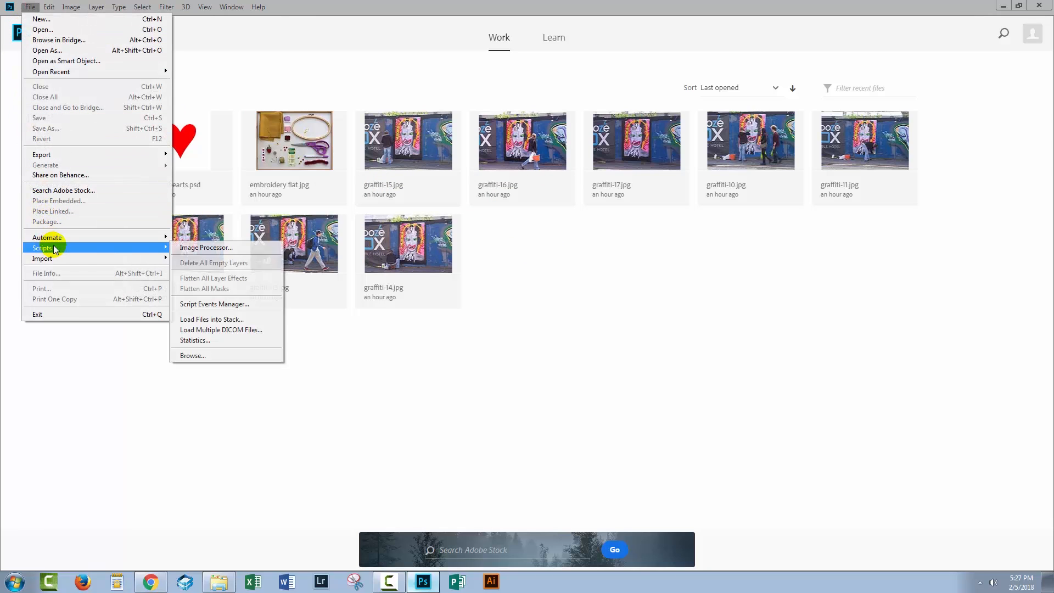
click(247, 320)
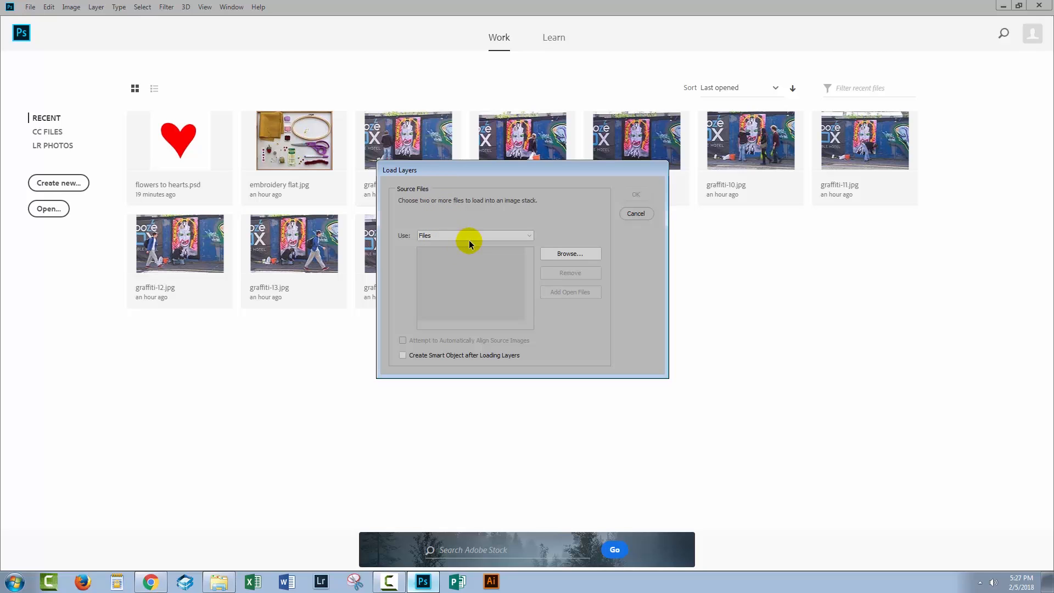
click(565, 254)
click(224, 144)
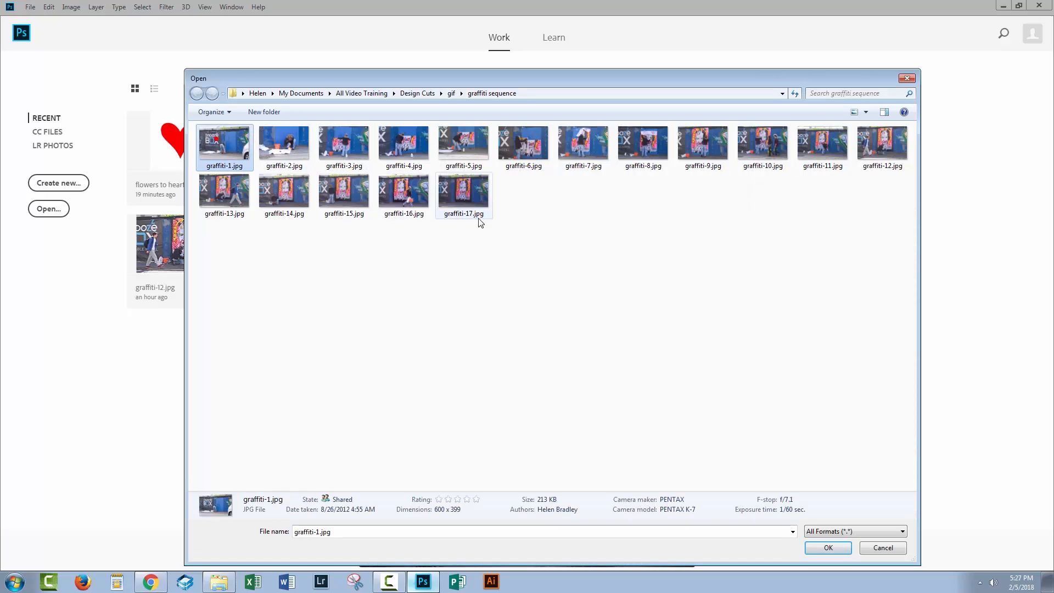
shift+click(463, 192)
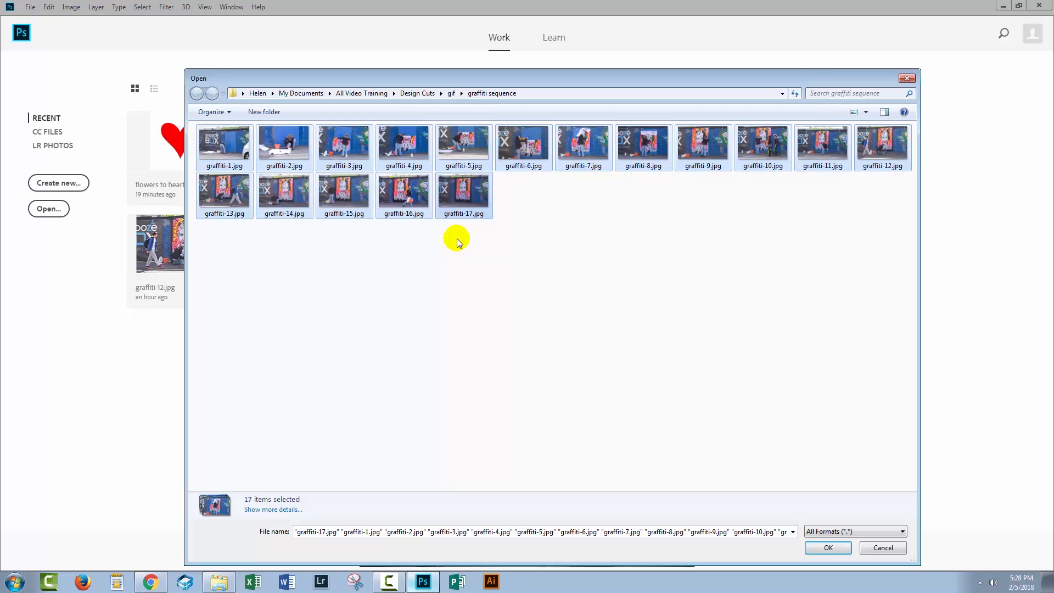
click(831, 548)
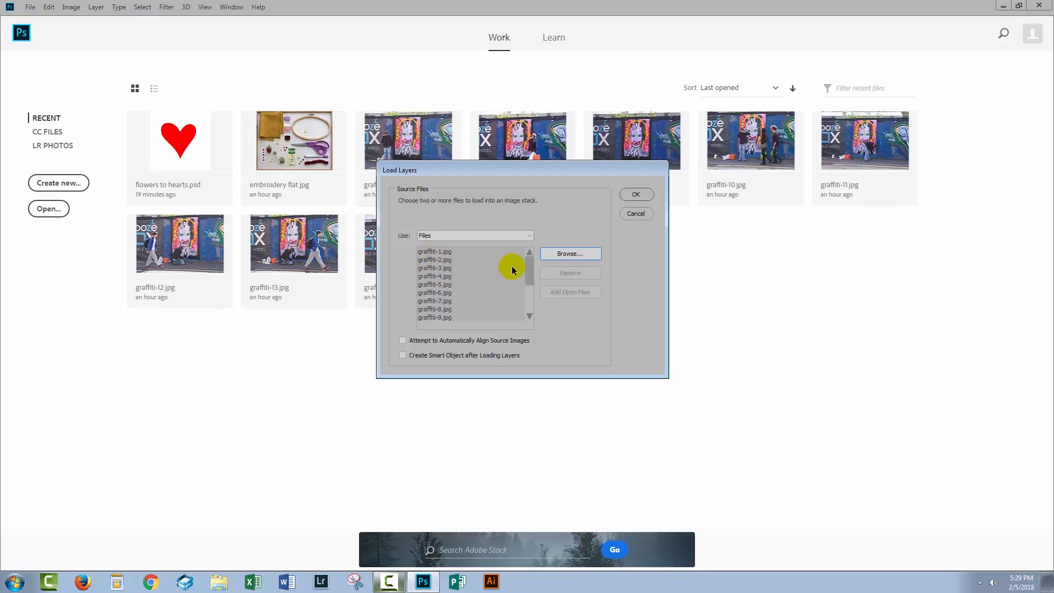
Check the source file list and load the files as layers, without automatic alignment or a smart object
drag(529, 264, 529, 293)
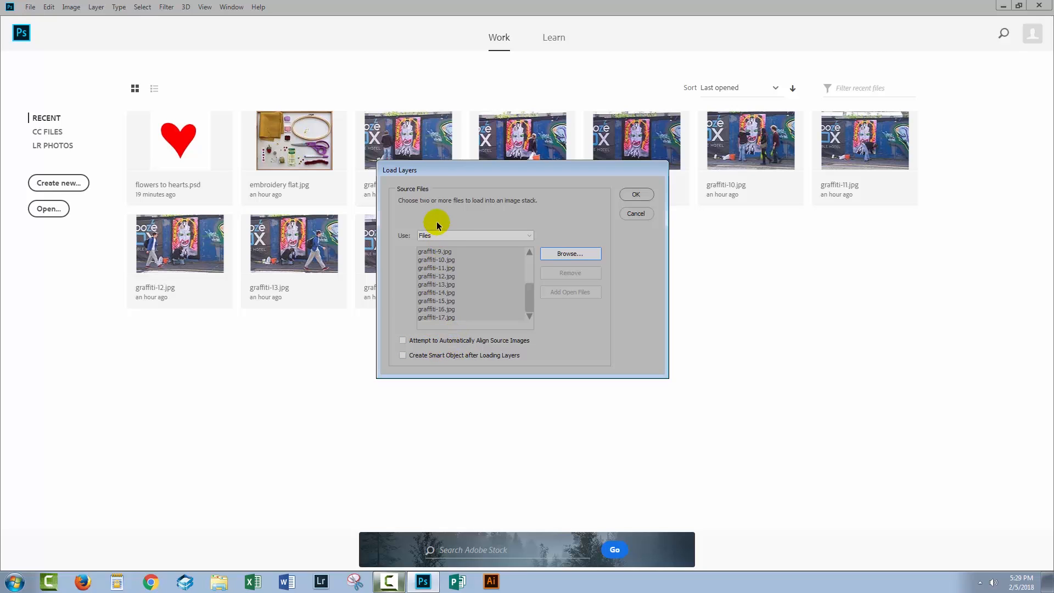
drag(430, 169, 410, 244)
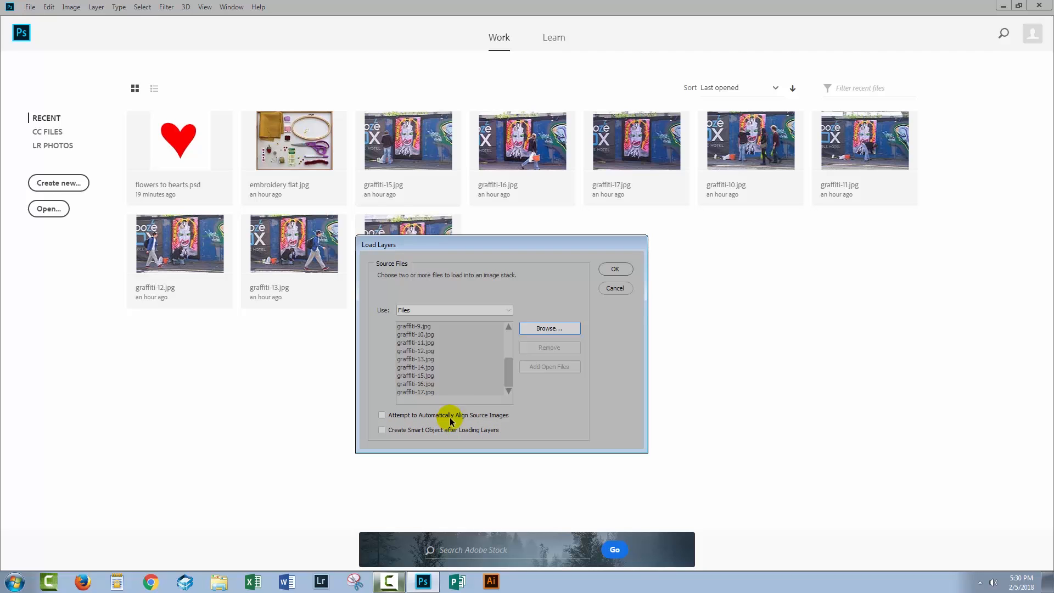
click(616, 268)
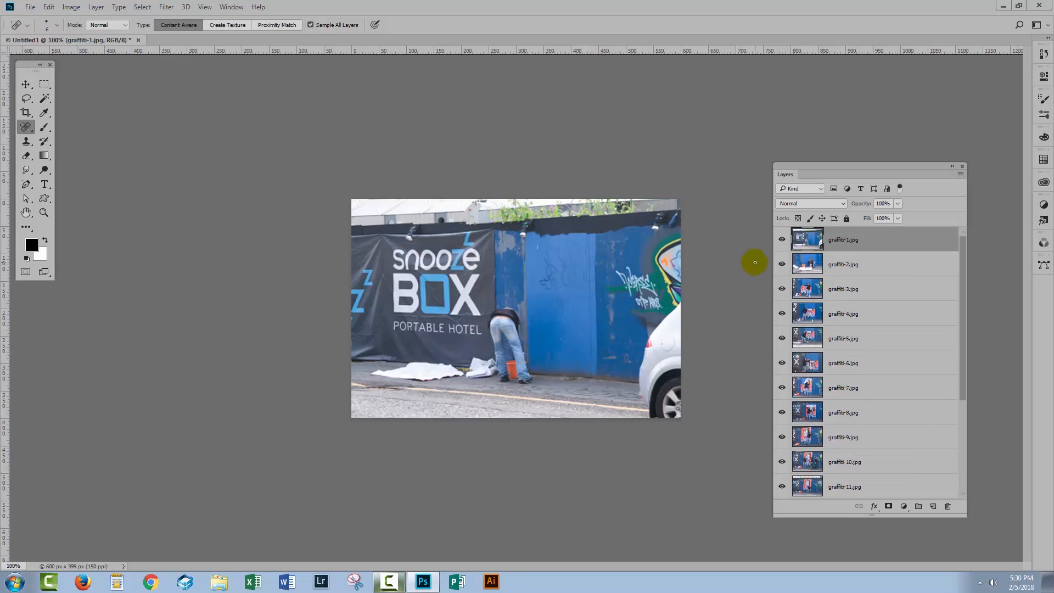
Check the stacked graffiti layers and display the Timeline for the document
click(888, 242)
drag(961, 277, 857, 267)
click(227, 7)
click(240, 354)
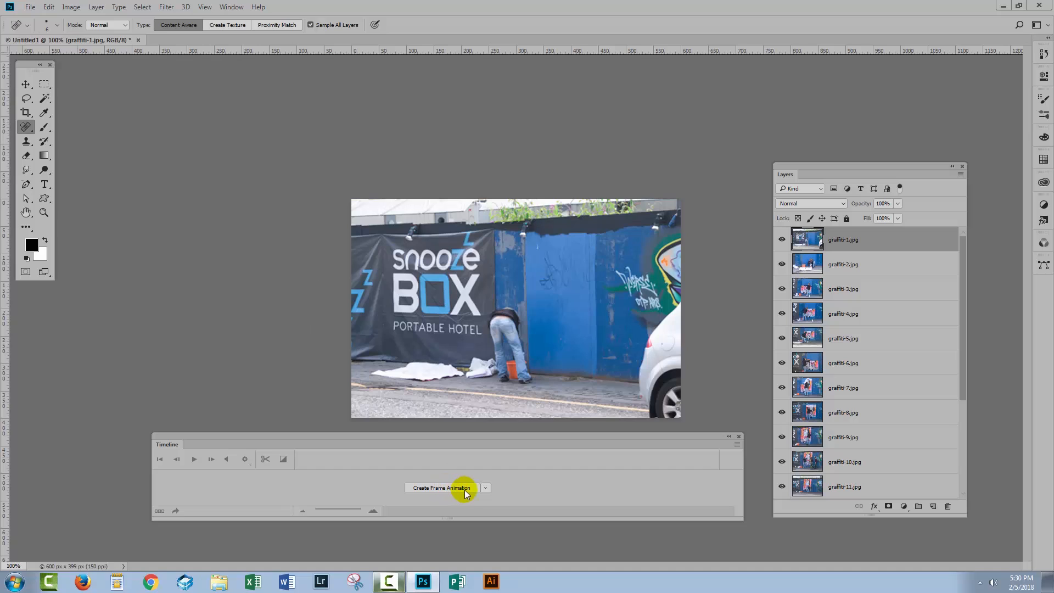
click(485, 488)
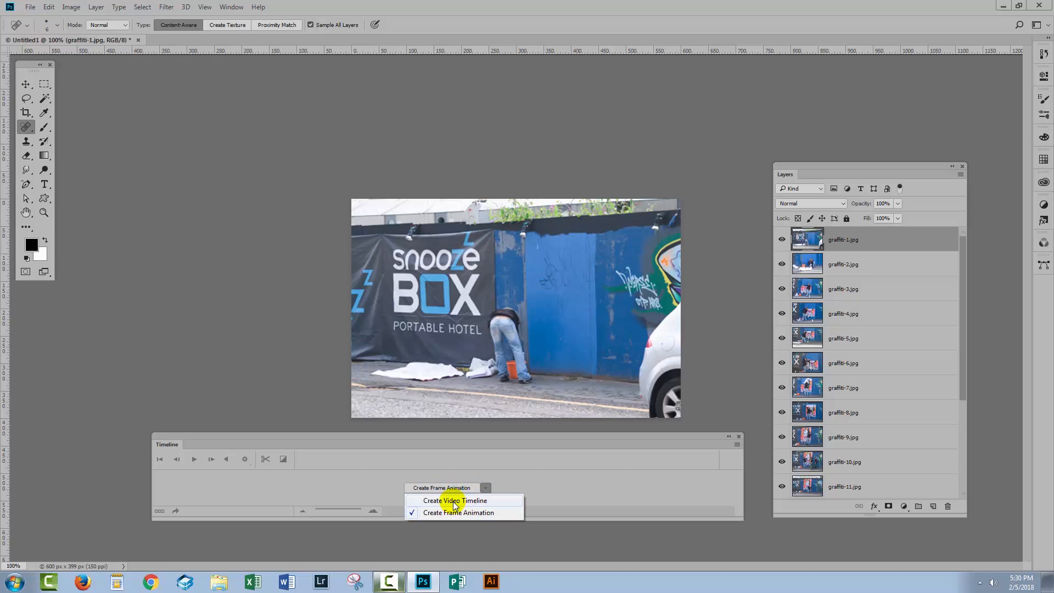
click(457, 501)
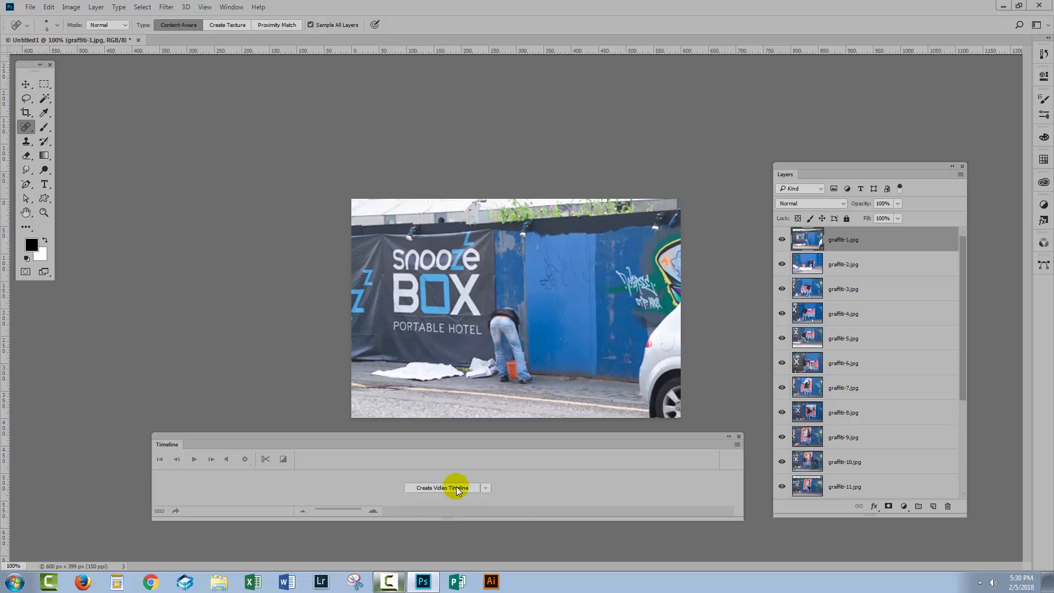
click(486, 488)
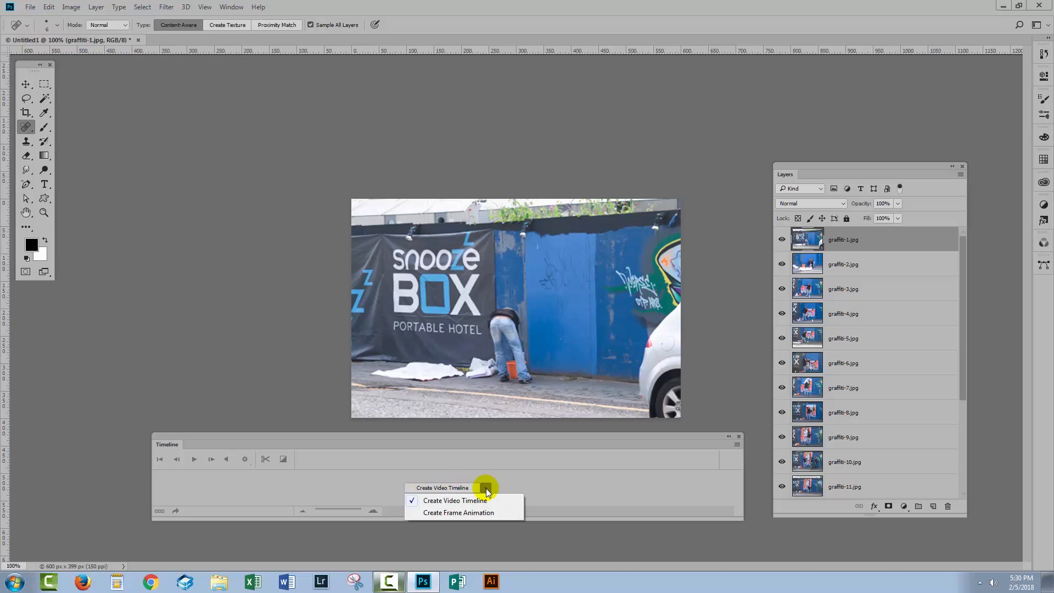
click(445, 514)
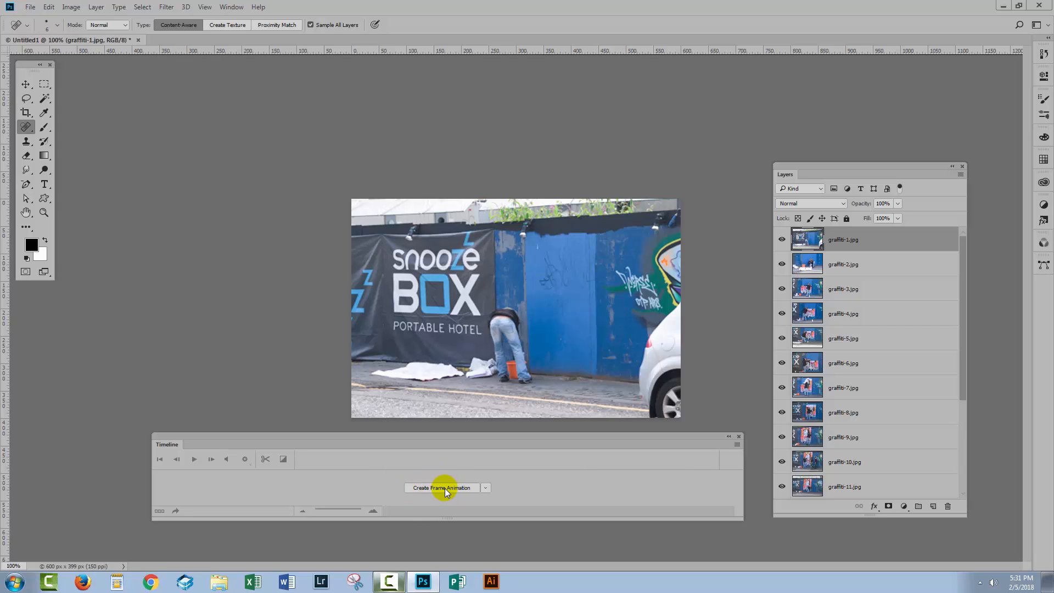
Create a frame animation with frames made from the layers, and reverse the frame order
click(442, 489)
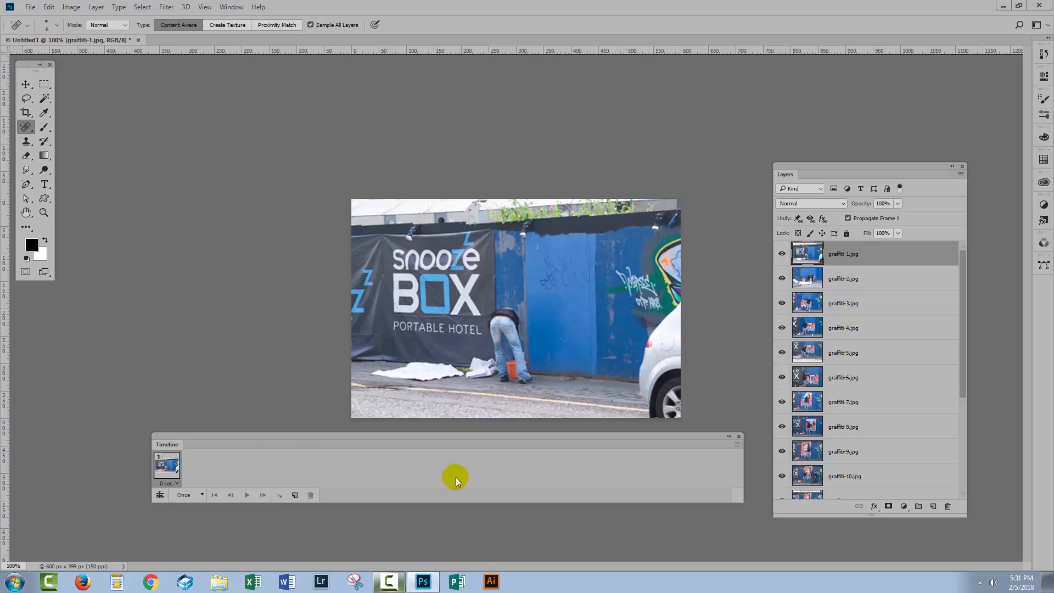
click(736, 444)
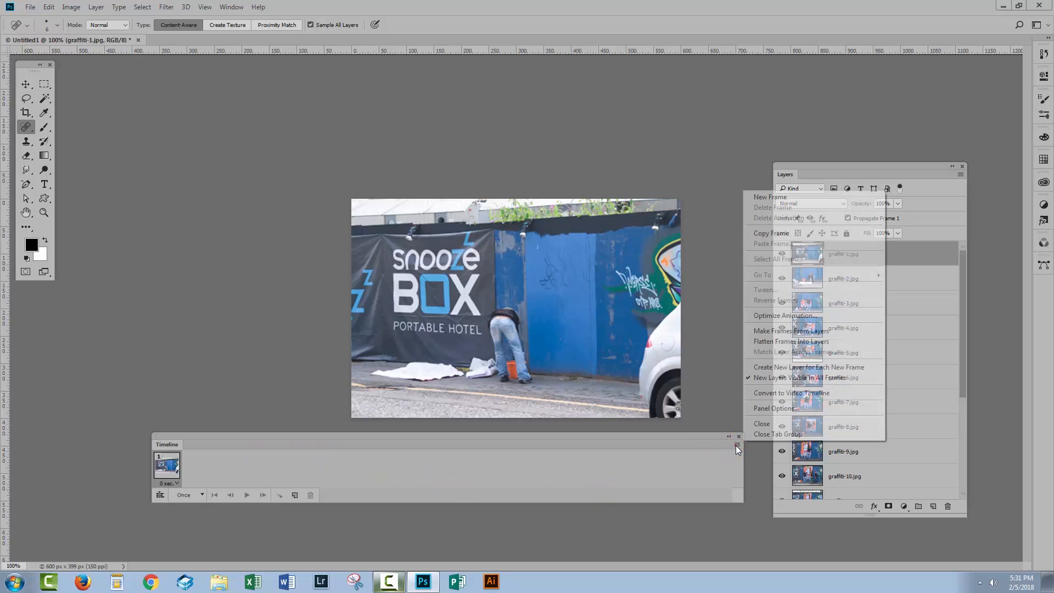
click(788, 331)
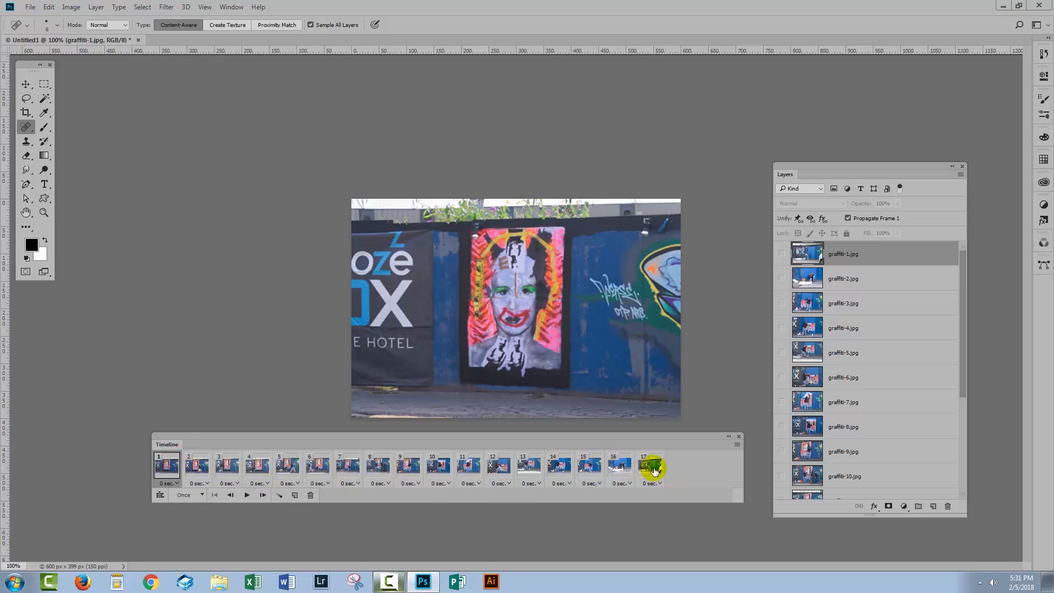
click(736, 444)
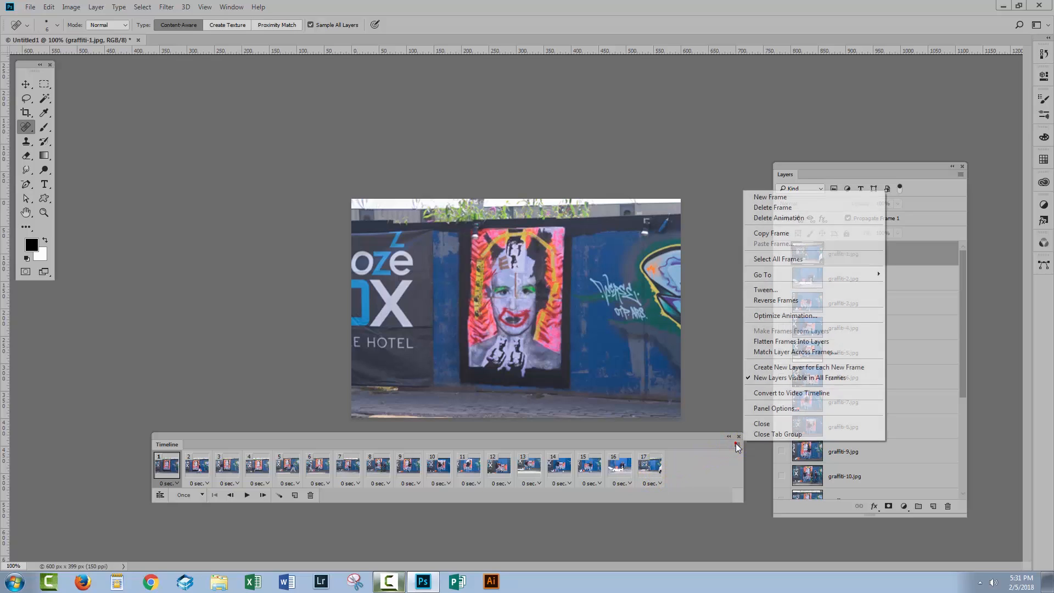
click(767, 300)
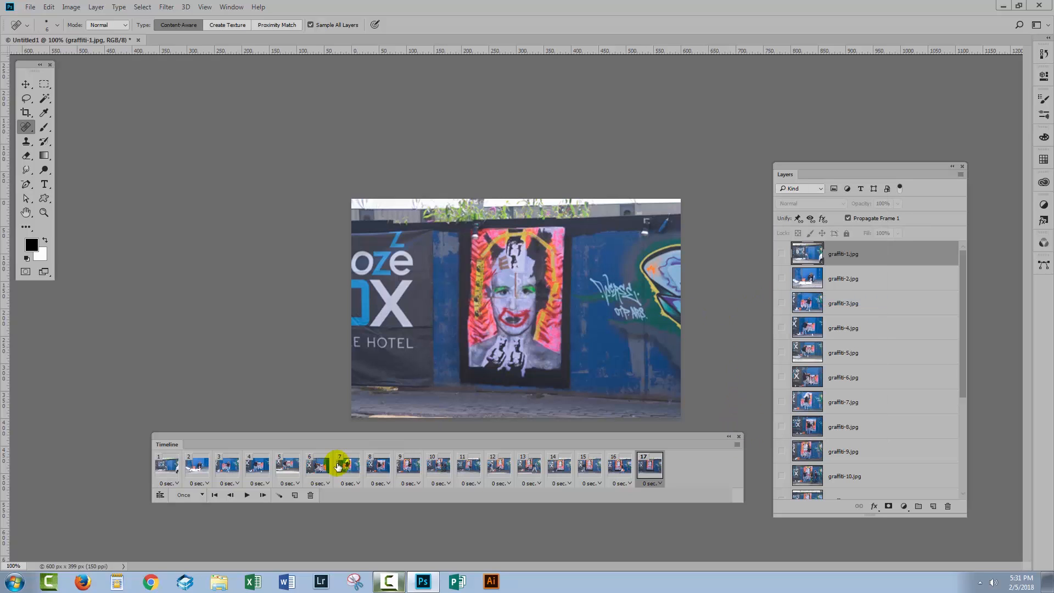
Select all 17 frames and set their delay to 0.3 seconds
click(166, 467)
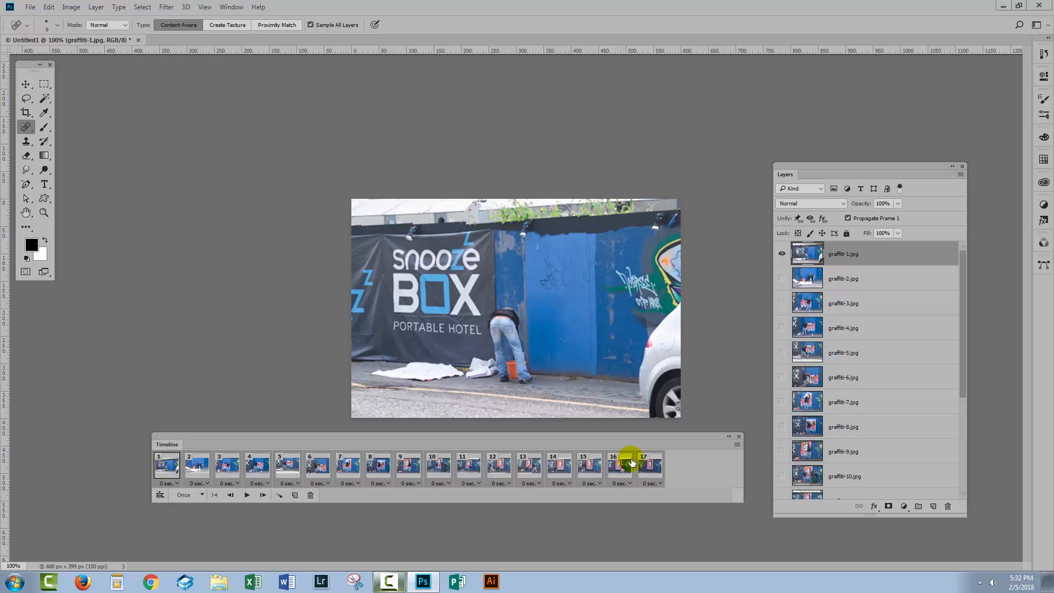
click(568, 484)
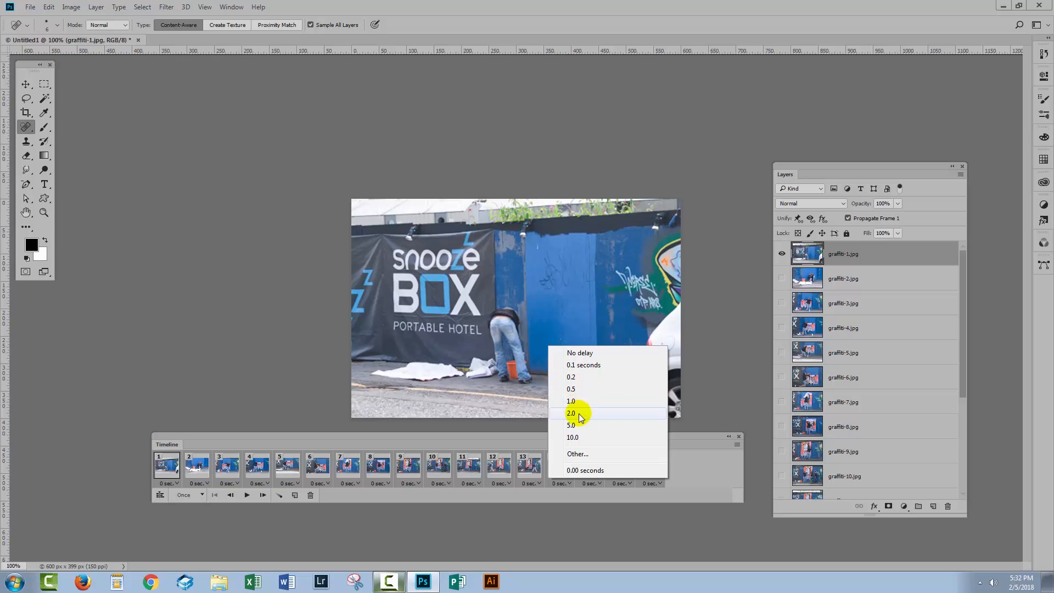
click(577, 455)
text(0.3)
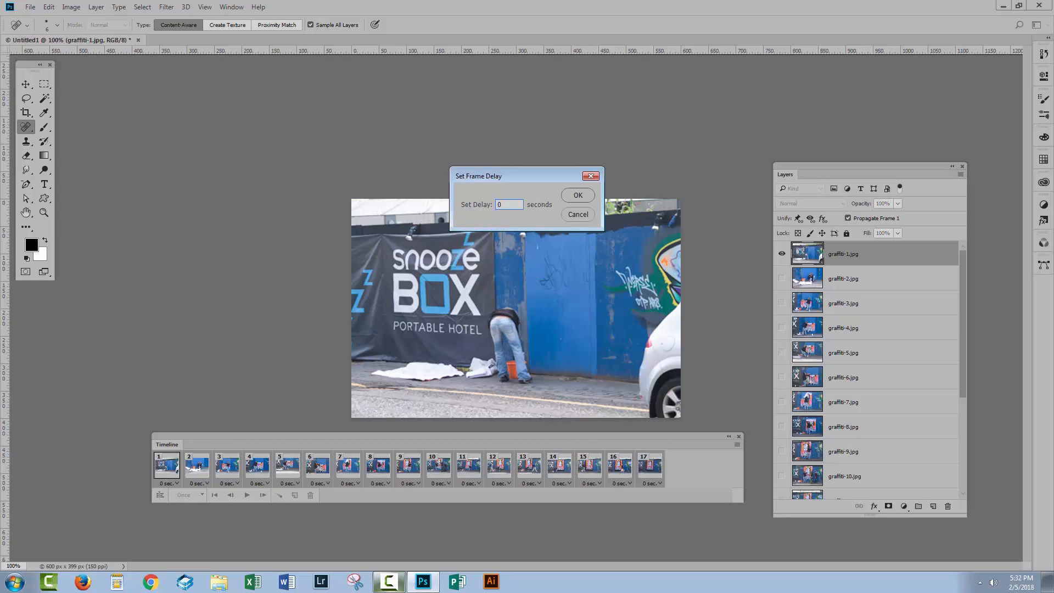
click(573, 193)
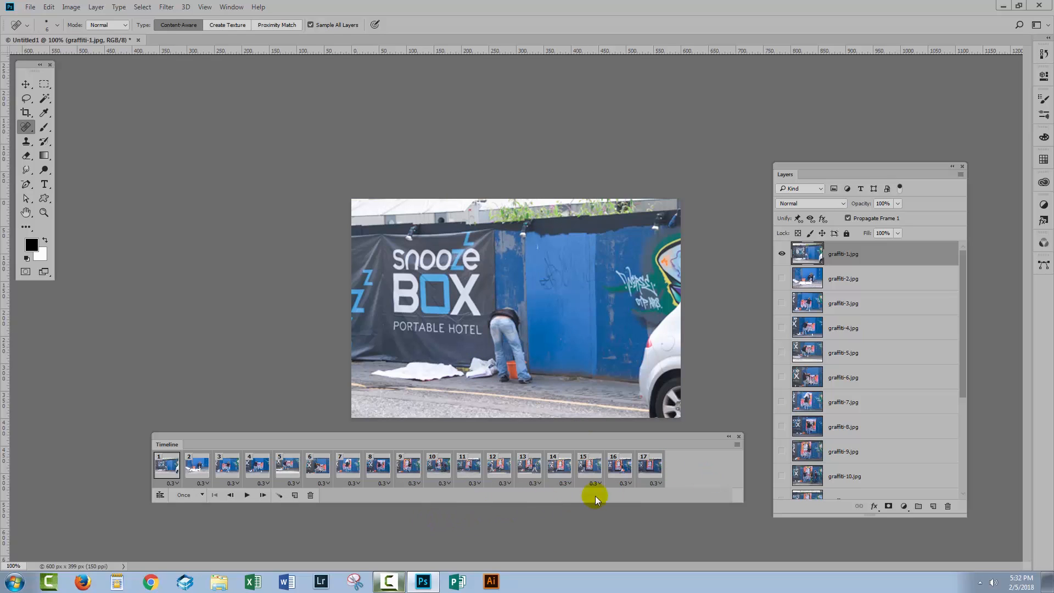
Set the delay of frame 17 to 0.5 seconds and play the animation from the first frame
click(650, 466)
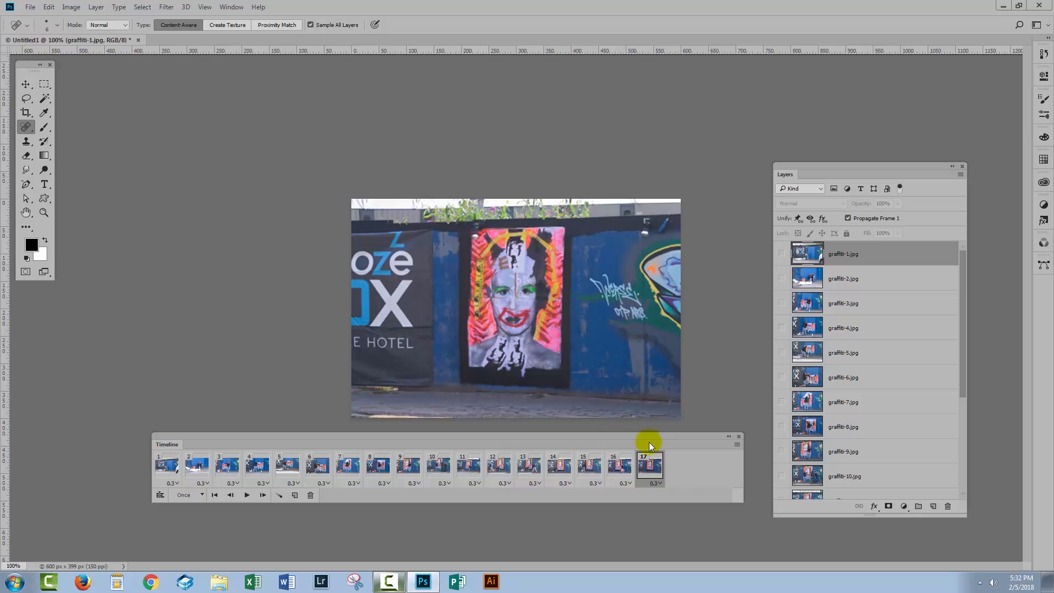
click(658, 484)
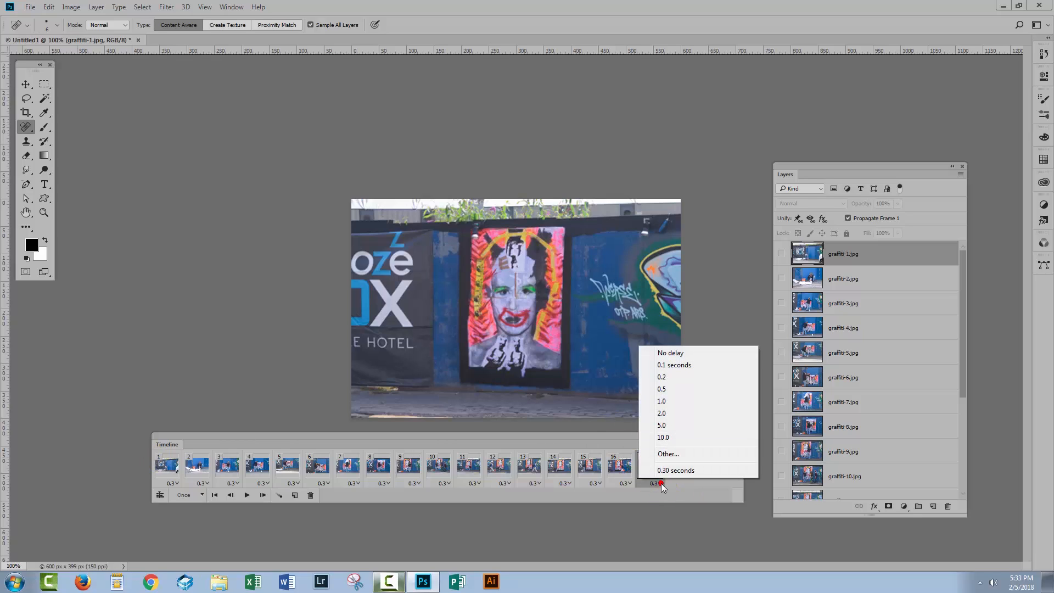
click(662, 388)
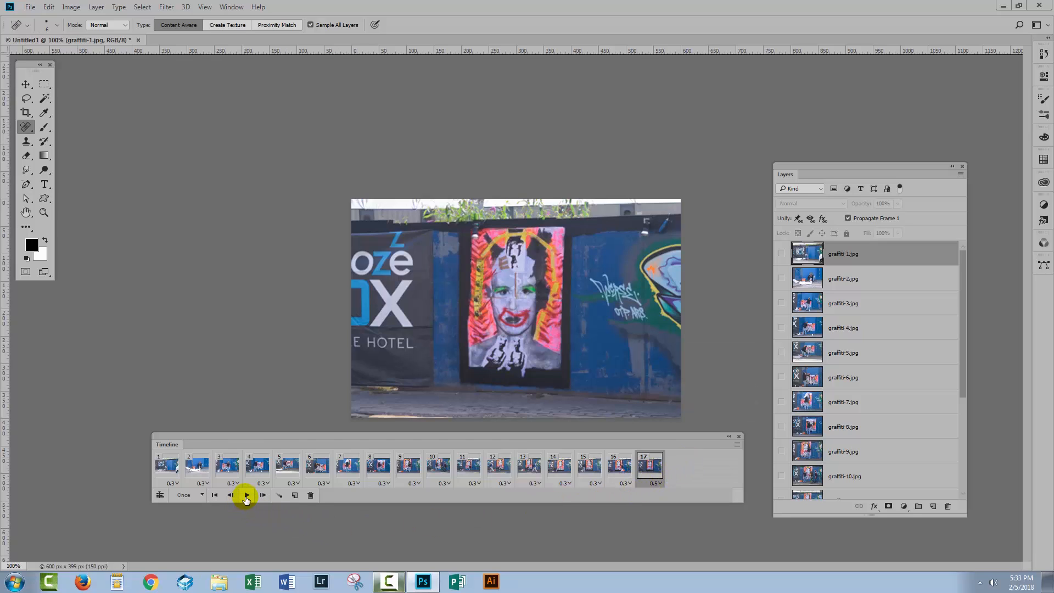
click(166, 465)
click(246, 496)
Set the animation's loop count to 5 times
click(202, 497)
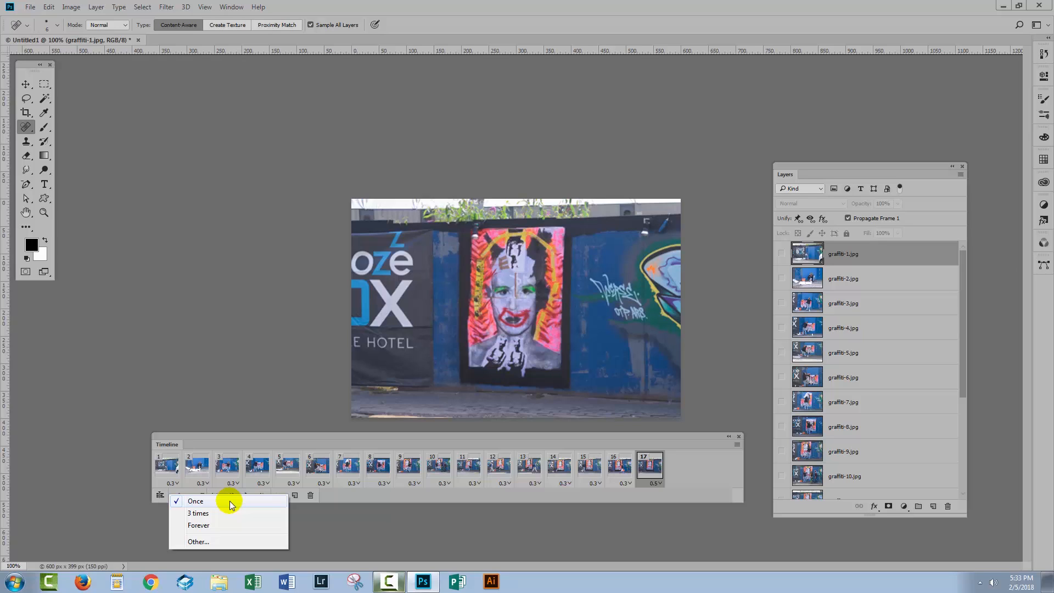
click(203, 542)
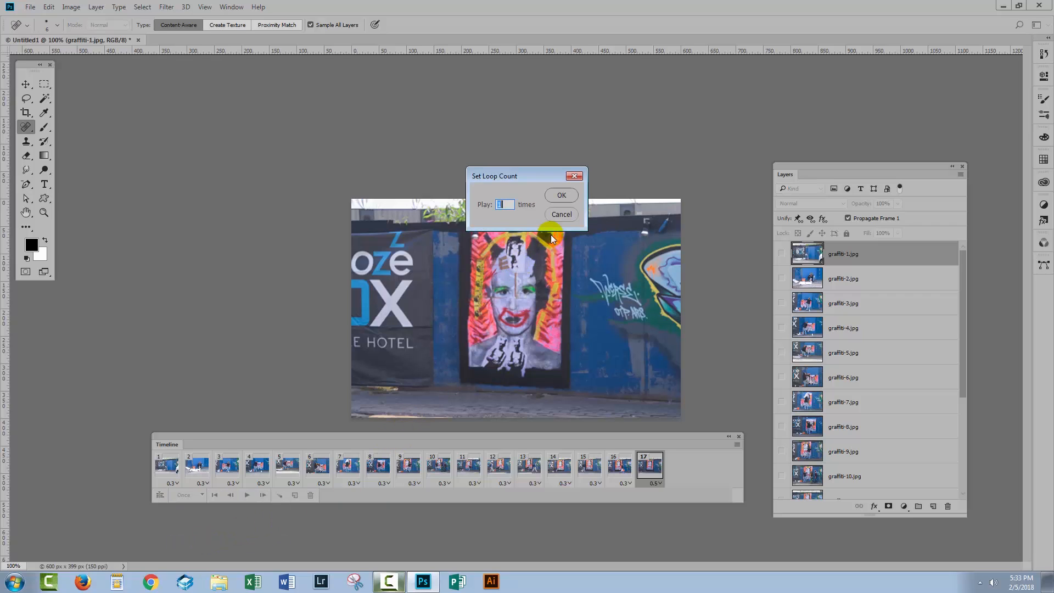
text(5)
click(558, 195)
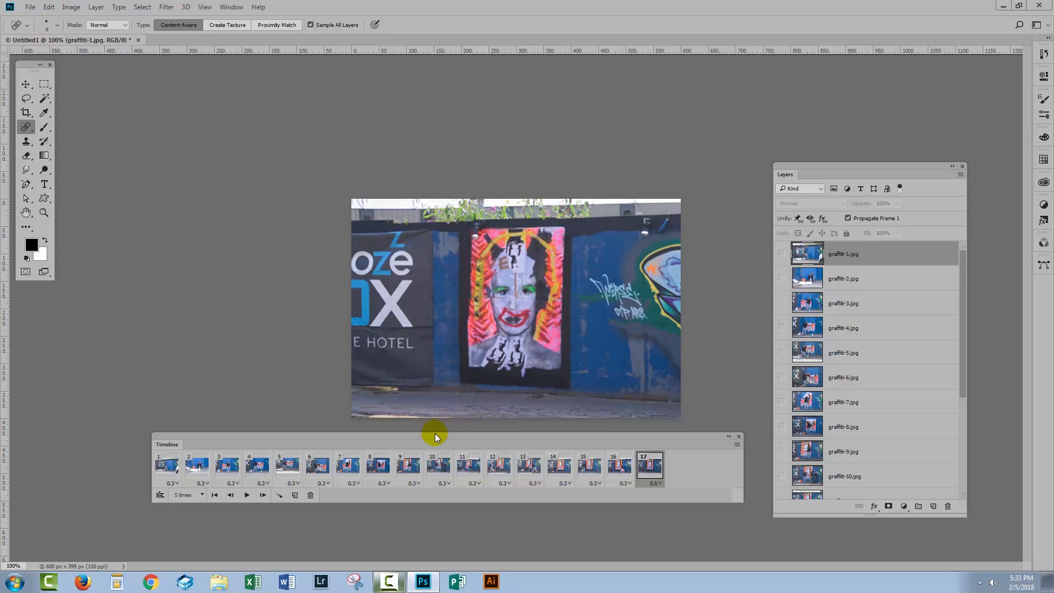
Open the animation in Save for Web (Legacy) and choose GIF as the export format
click(28, 7)
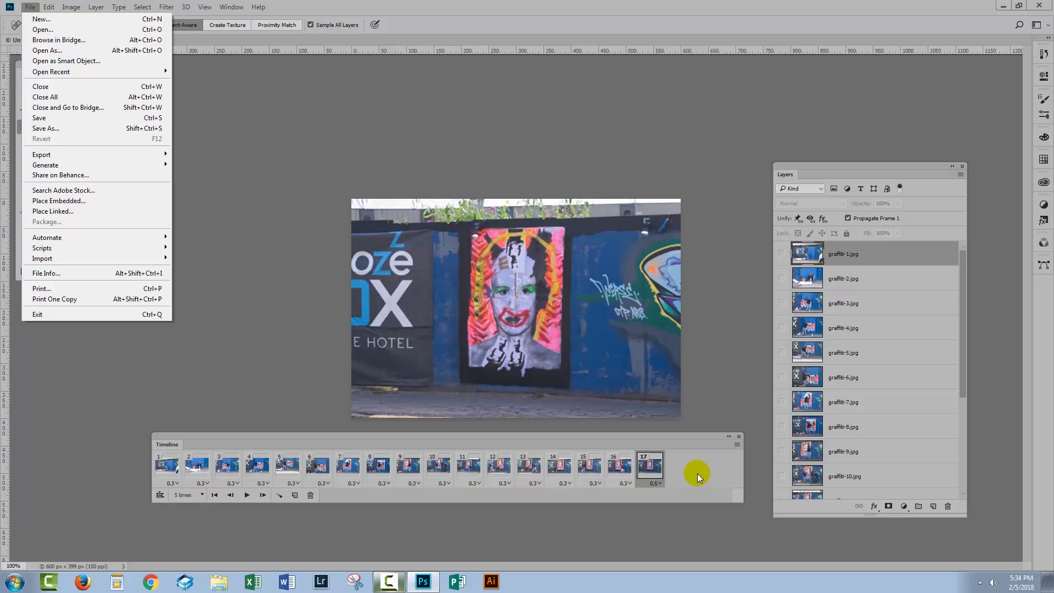
click(480, 31)
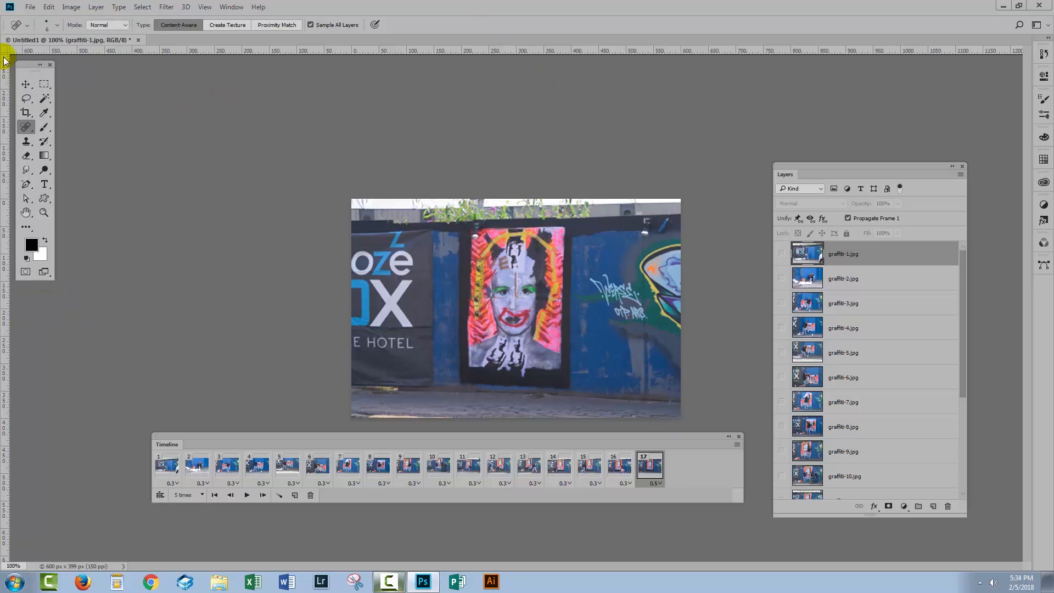
click(32, 11)
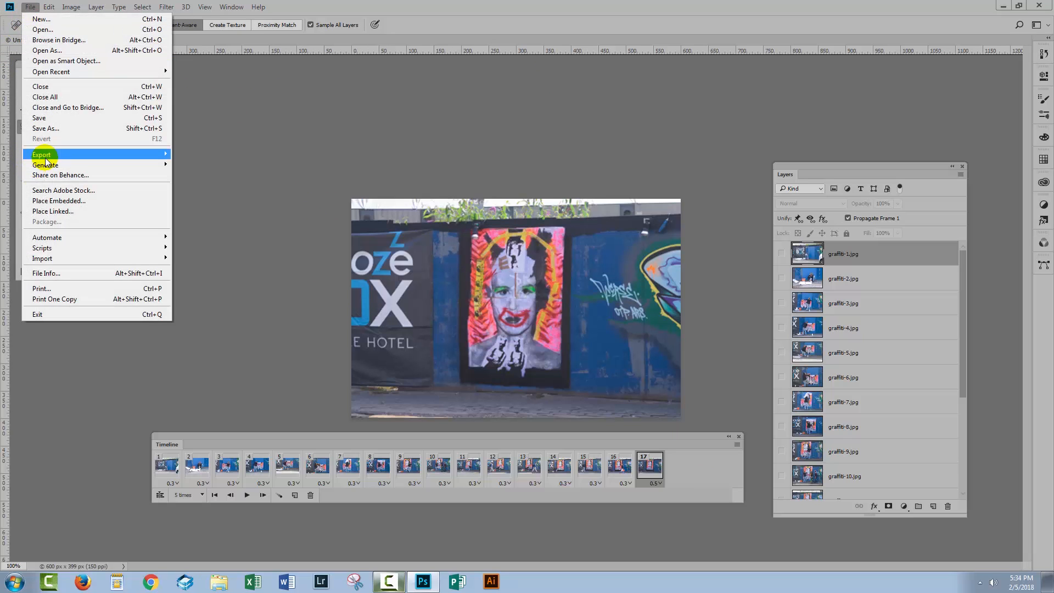
mouse_move(88, 157)
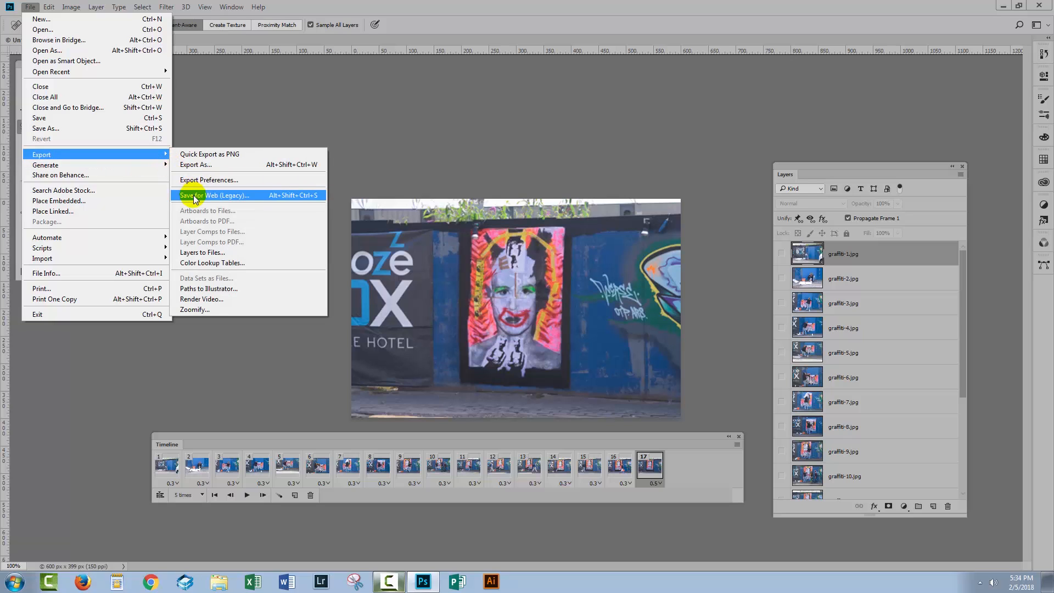
click(214, 199)
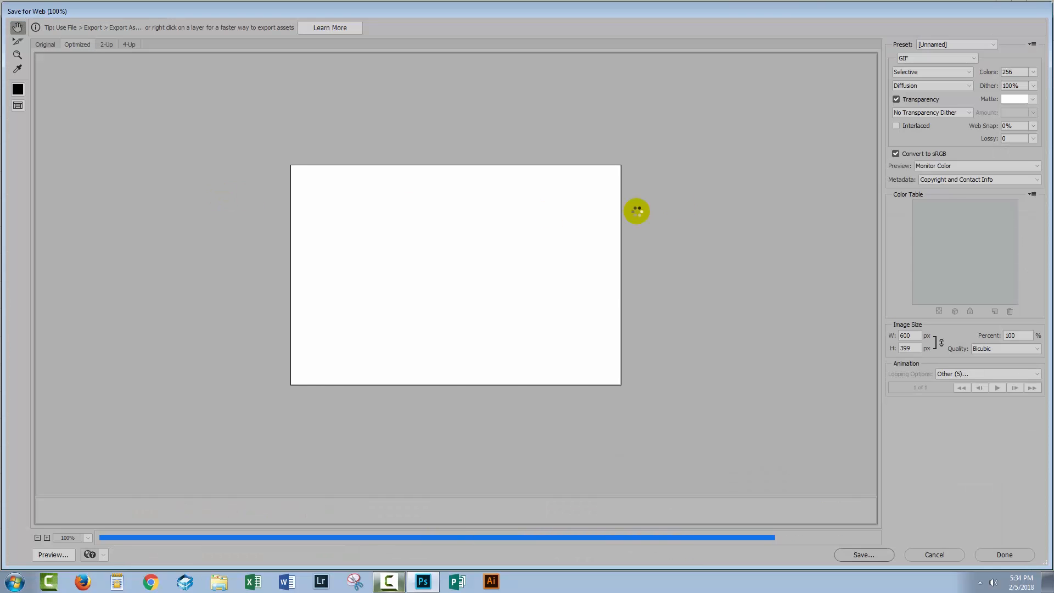
click(958, 59)
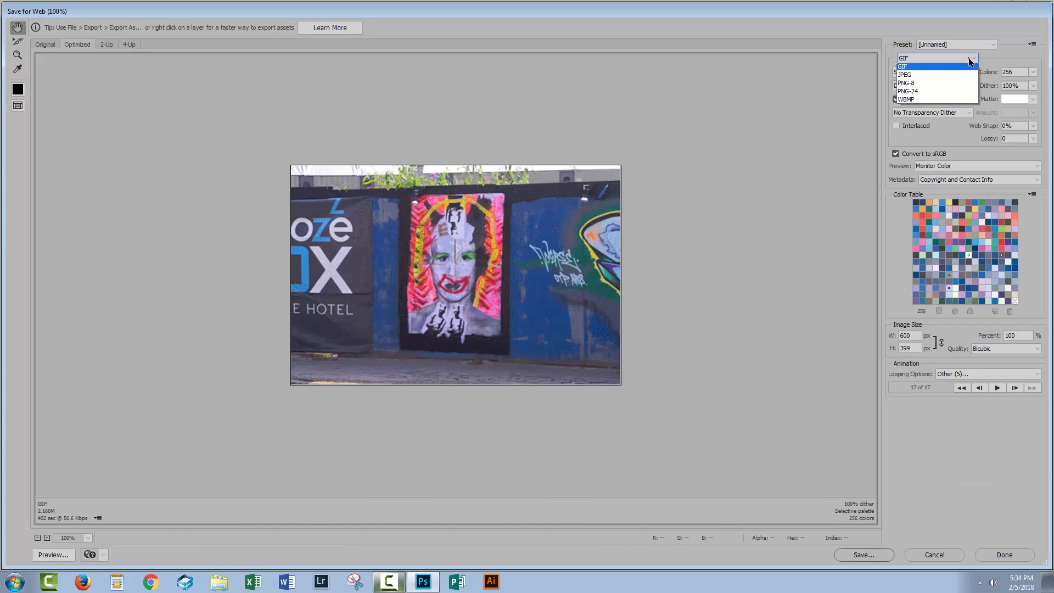
click(912, 69)
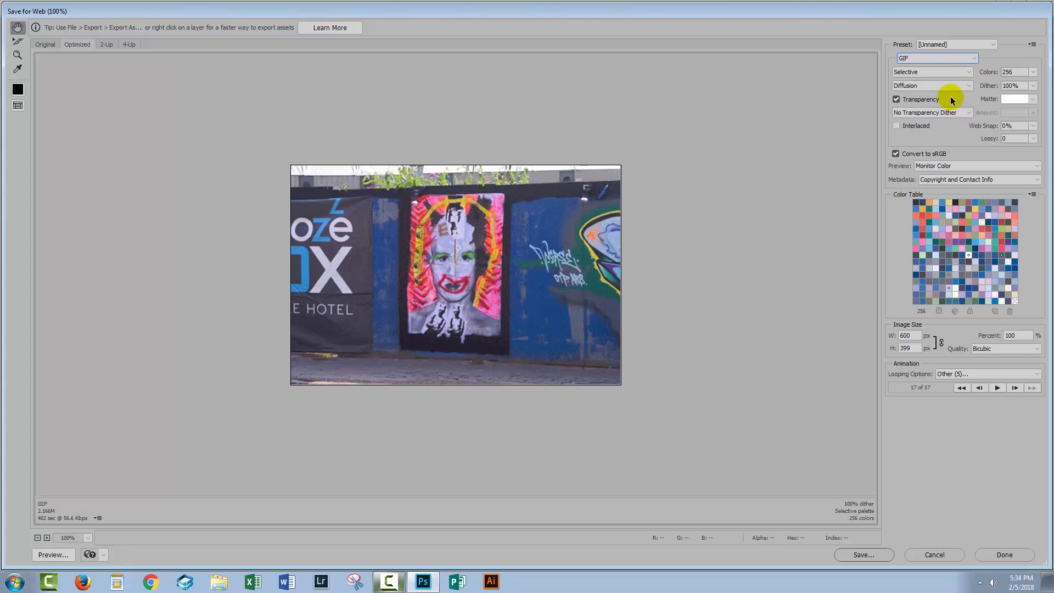
Try the Perceptual, Restrictive and Selective color reduction palettes on the GIF and compare the previews
click(957, 72)
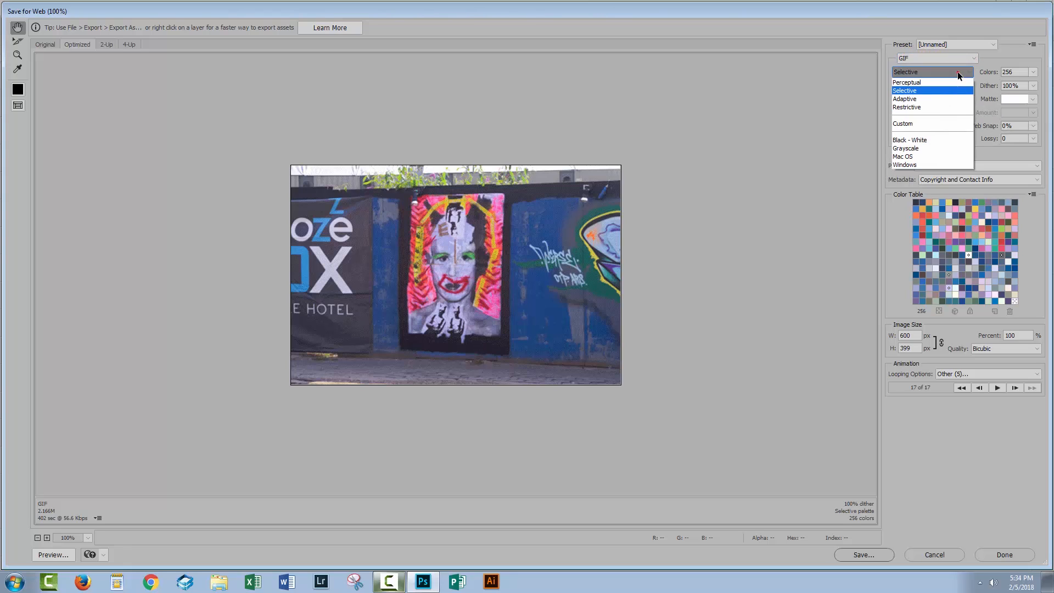
click(924, 82)
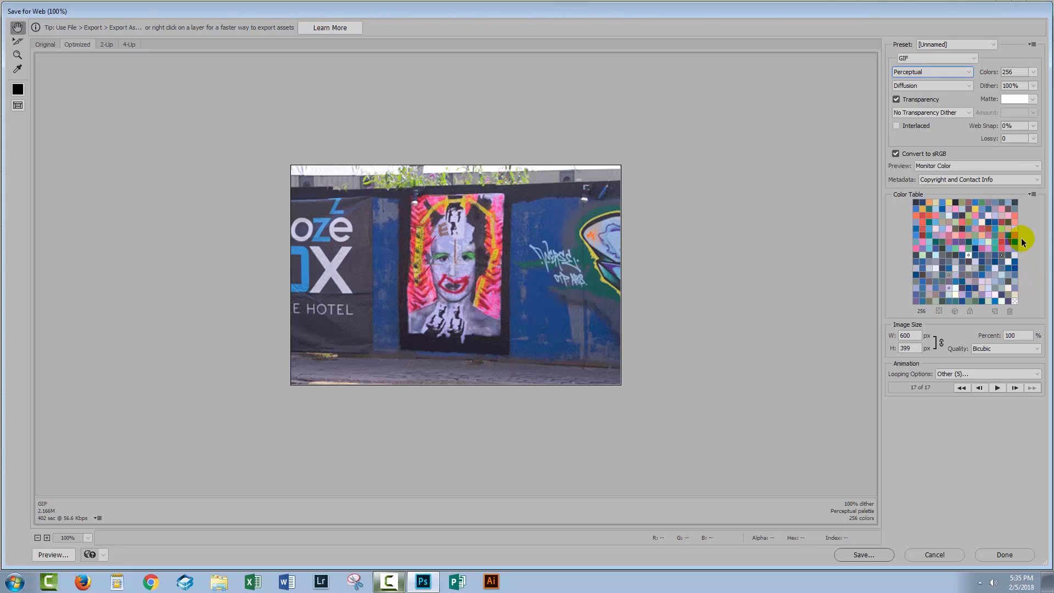
click(963, 72)
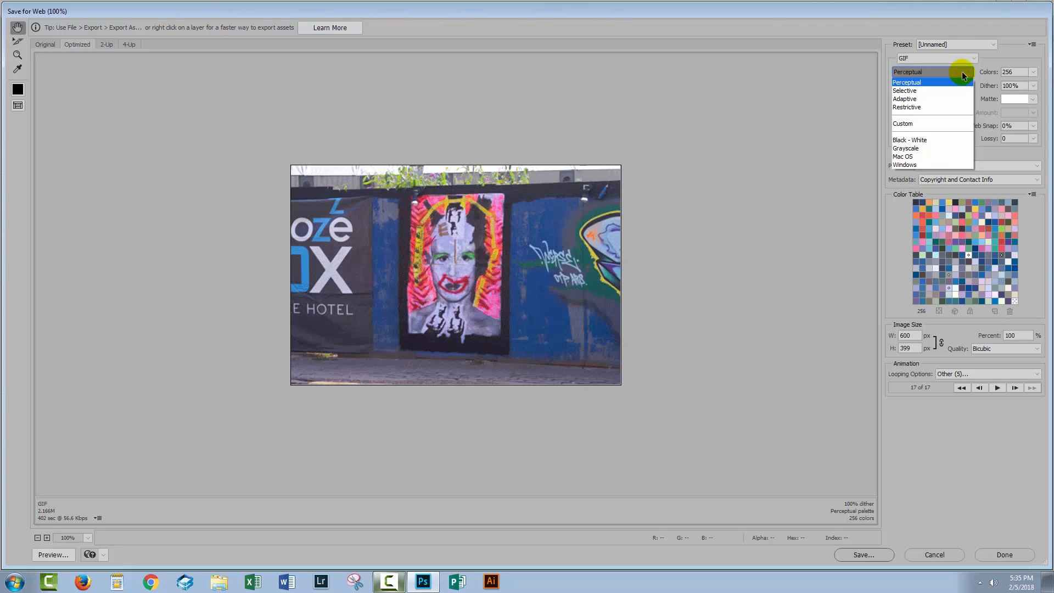
click(950, 107)
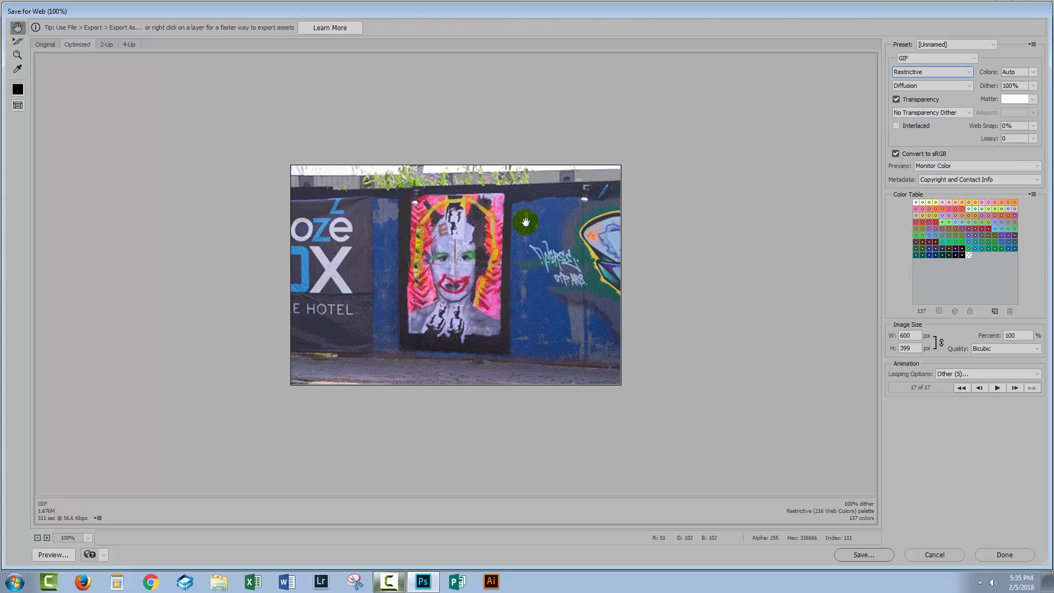
click(951, 73)
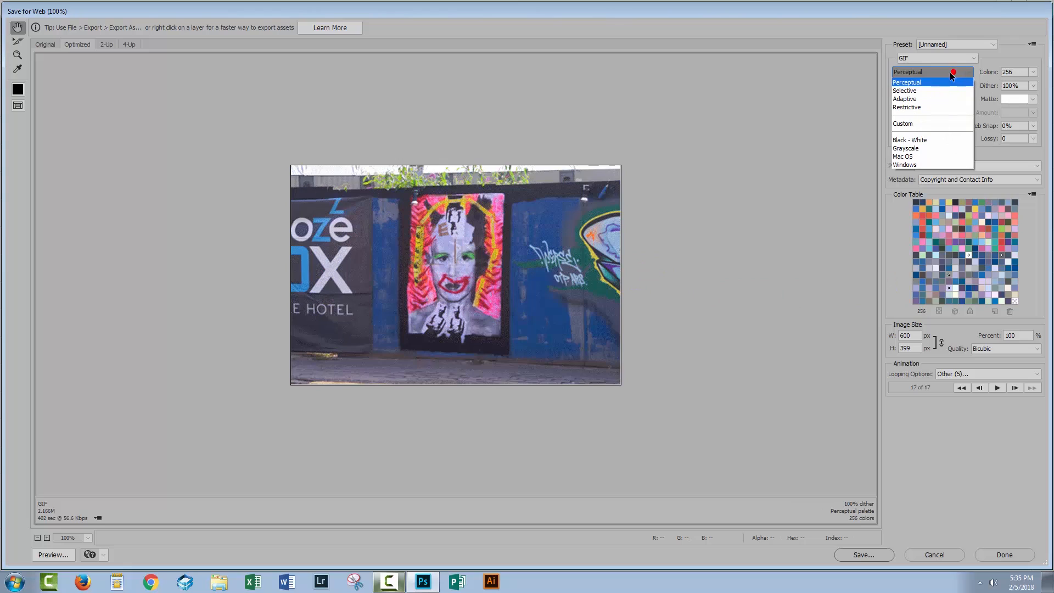
click(941, 83)
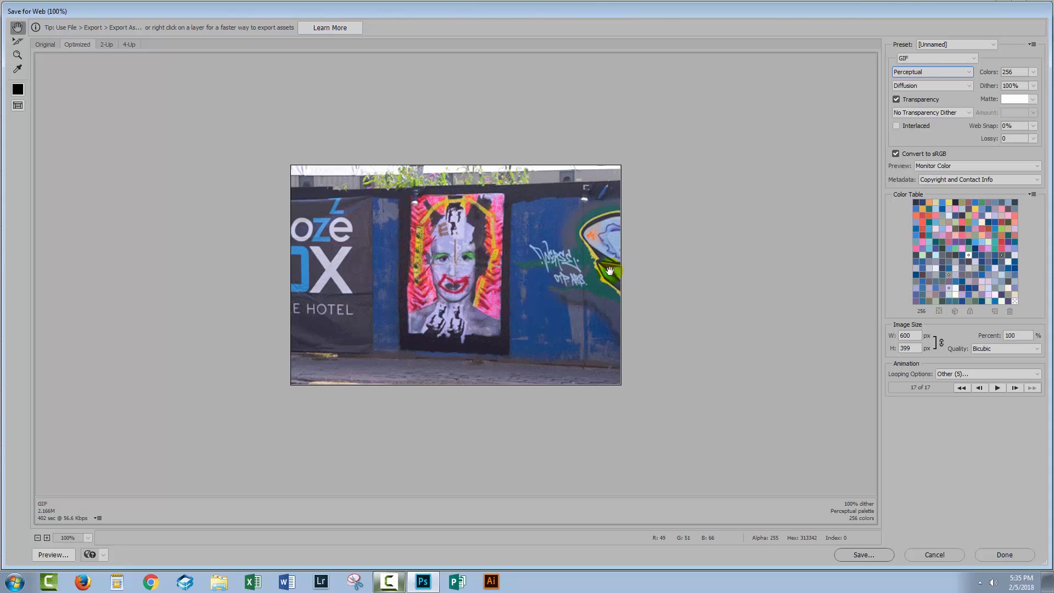
click(935, 72)
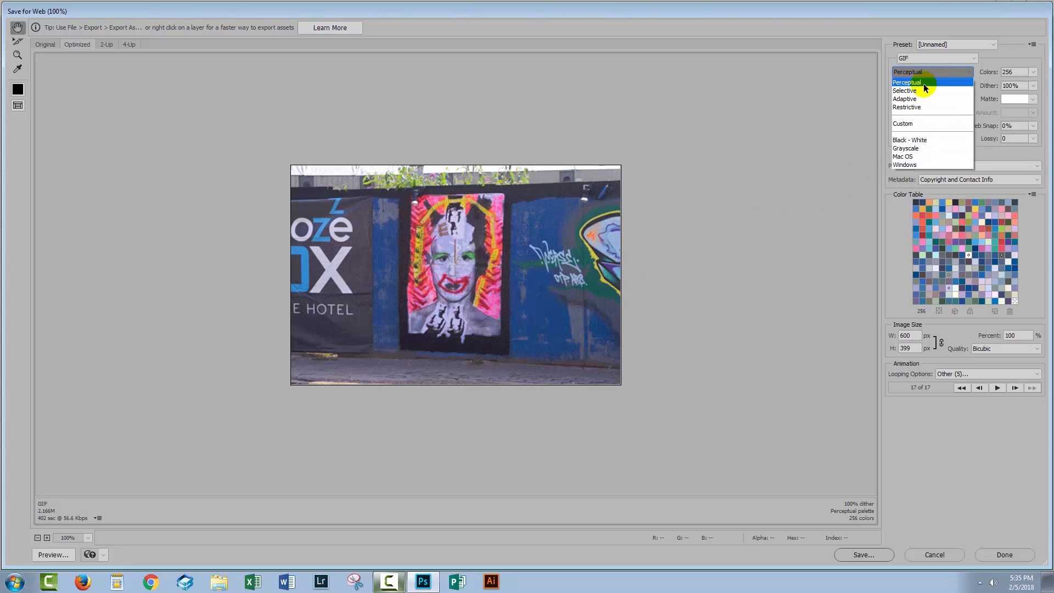
click(922, 88)
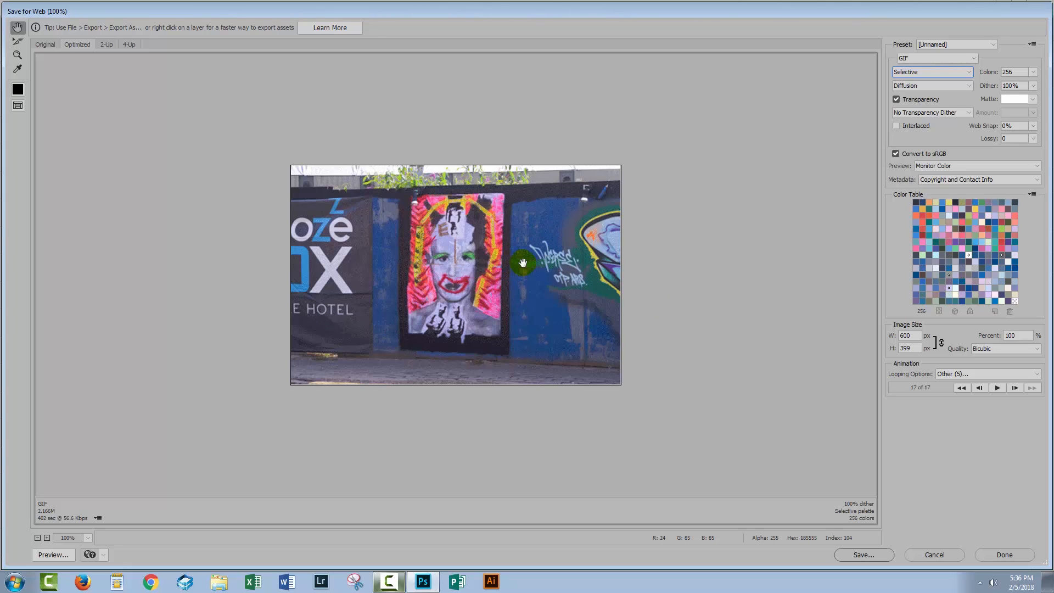
Set the GIF's color reduction palette to Adaptive
click(932, 72)
click(936, 98)
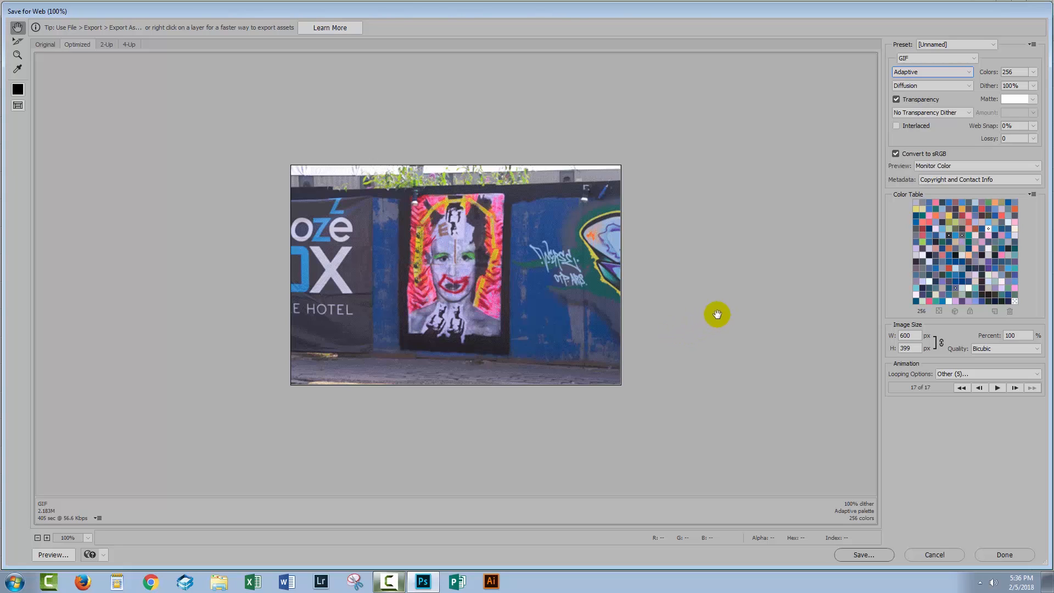
click(920, 72)
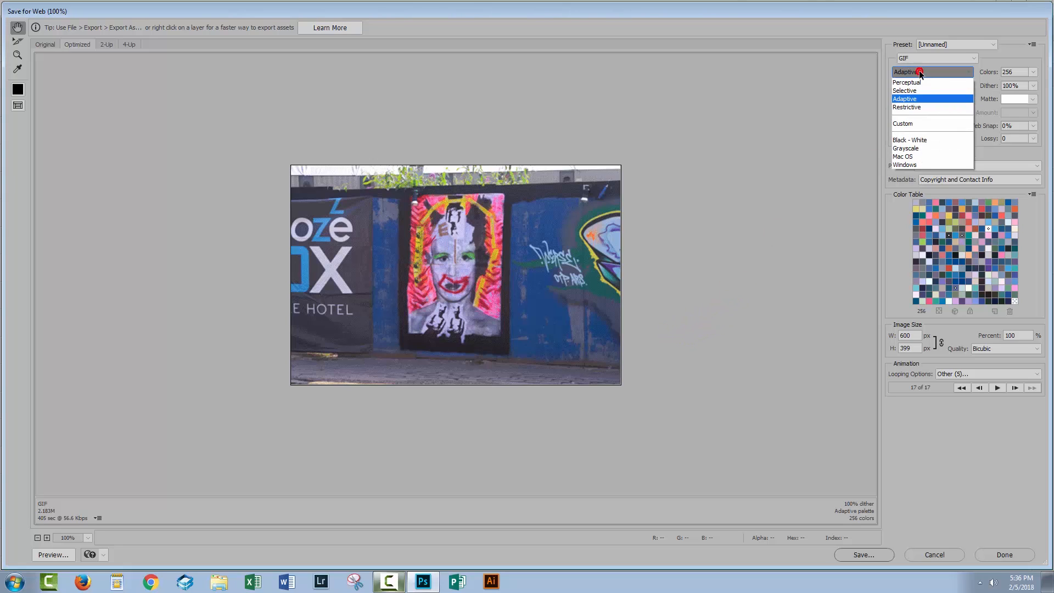
click(926, 101)
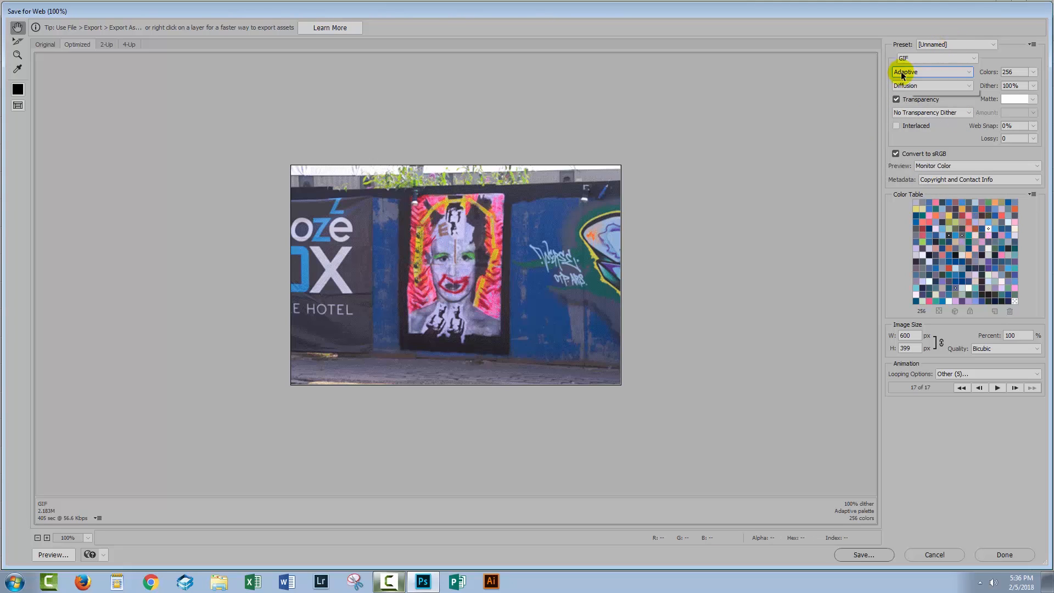
Preview the GIF with No Dither, and restore the Diffusion dither method
click(942, 87)
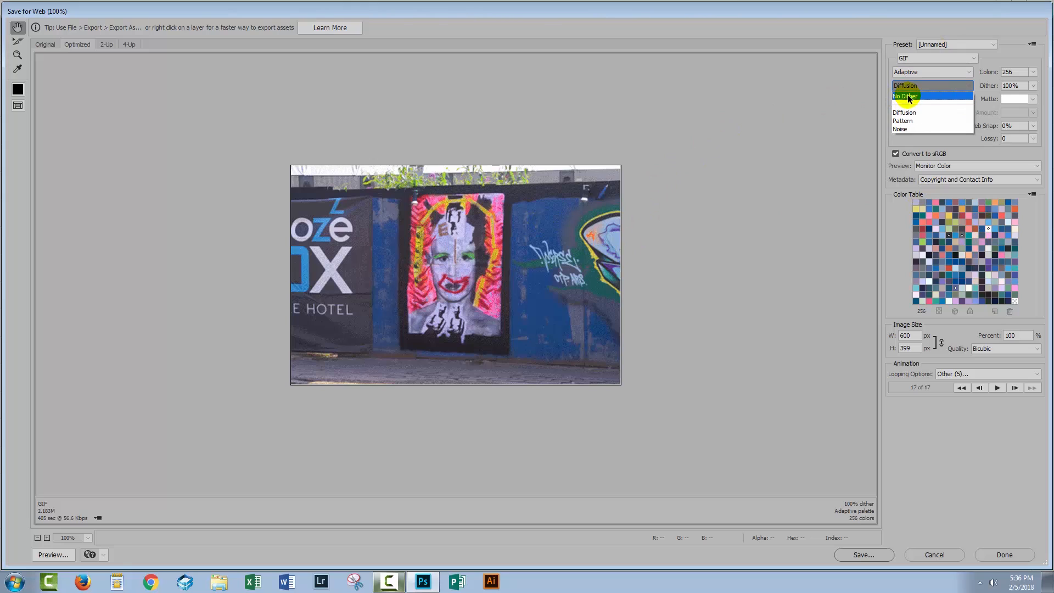
click(907, 96)
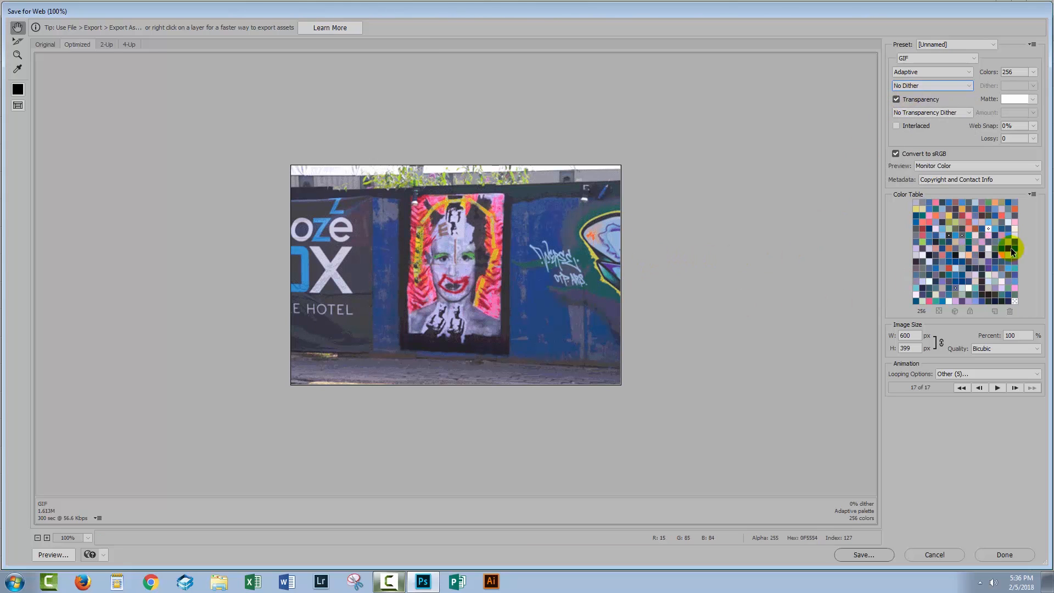
click(953, 83)
click(912, 113)
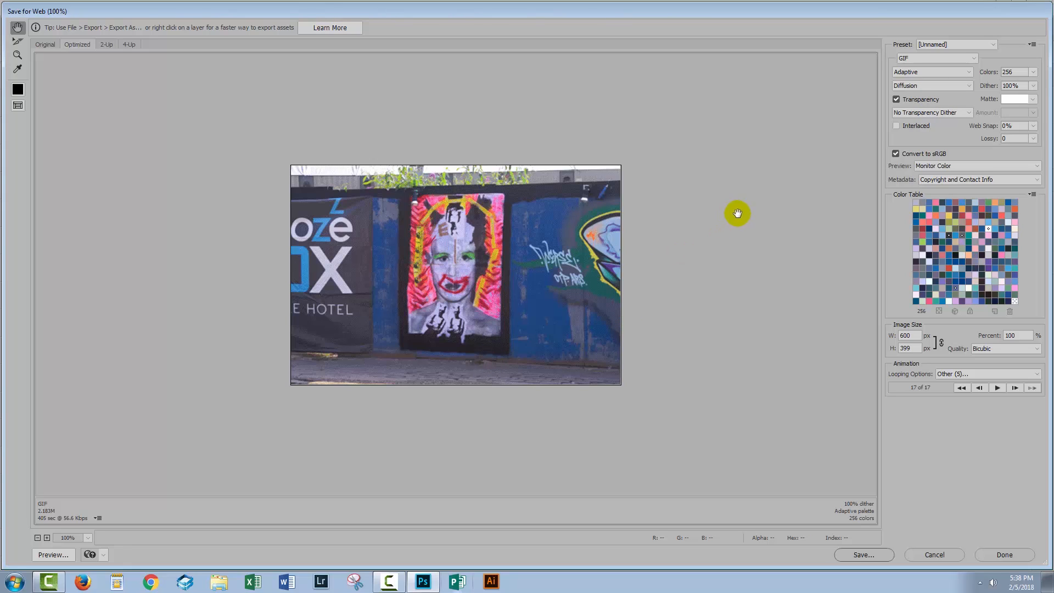
Turn off transparency and save the optimized animation as graffiti.gif in the graffiti sequence folder
click(896, 100)
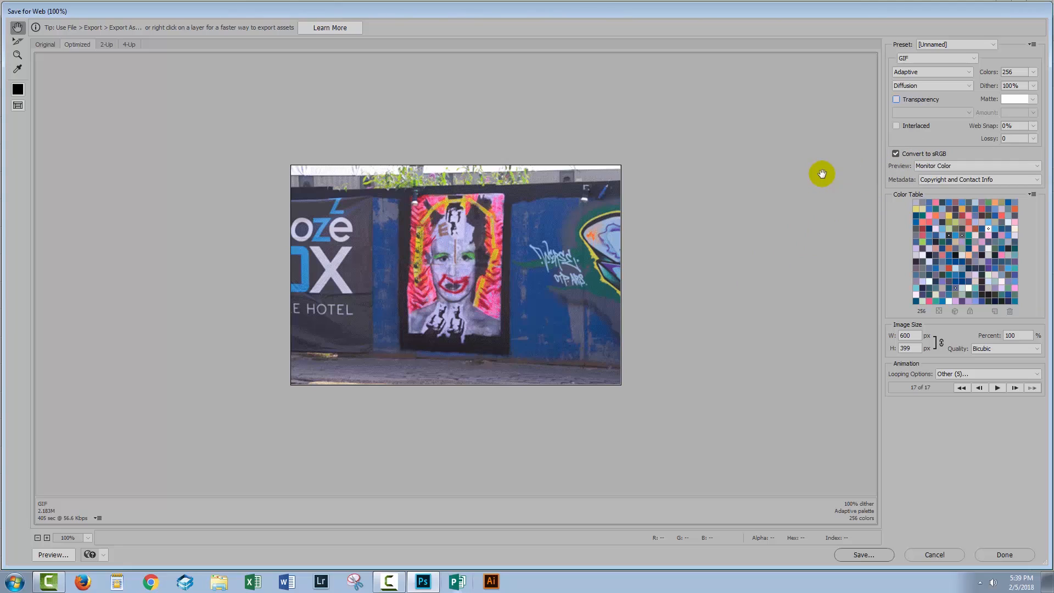
click(863, 556)
text(graffiti.gi)
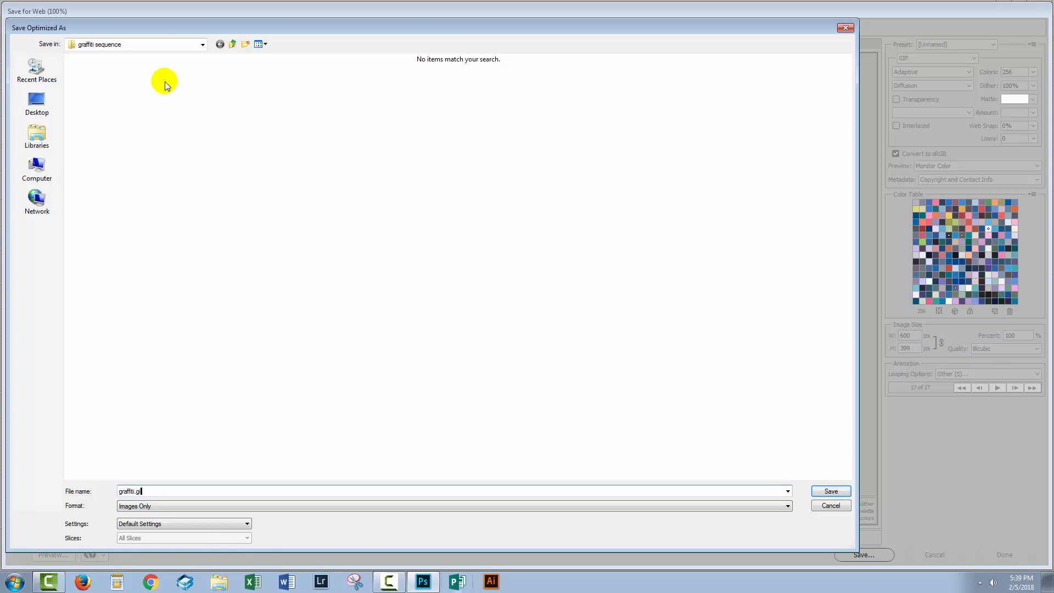
text(f)
click(825, 492)
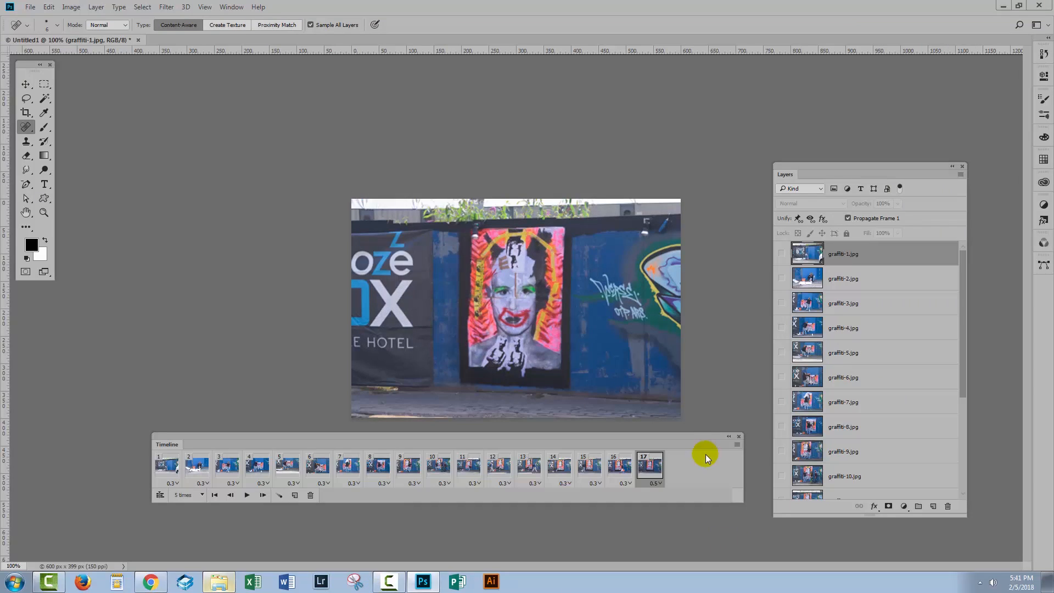
Open graffiti.gif from the graffiti sequence folder in Chrome to watch the exported animation
click(148, 583)
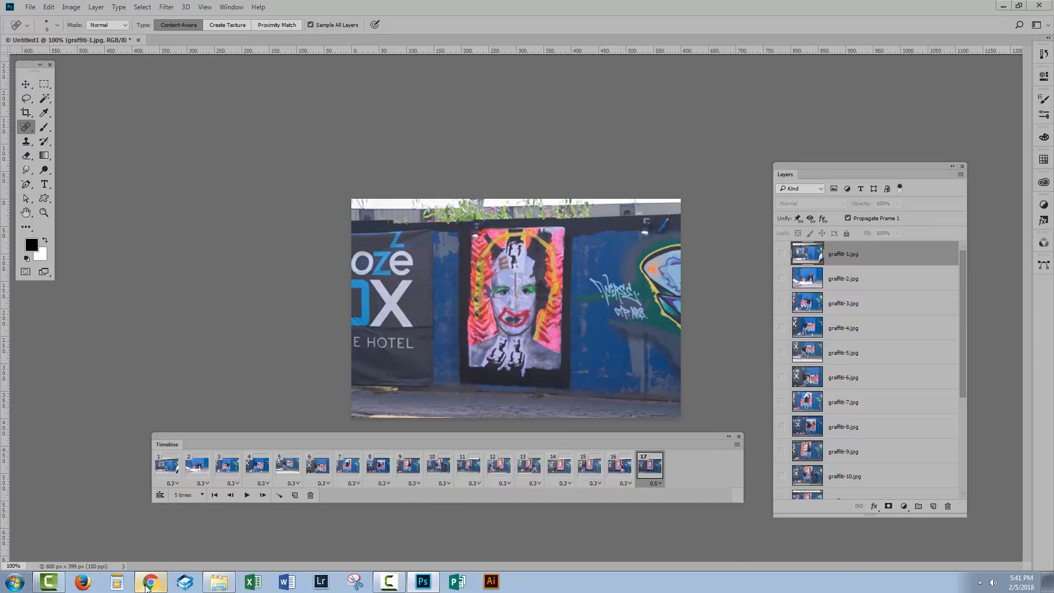
mouse_move(221, 589)
click(217, 557)
drag(277, 45, 394, 66)
double_click(378, 178)
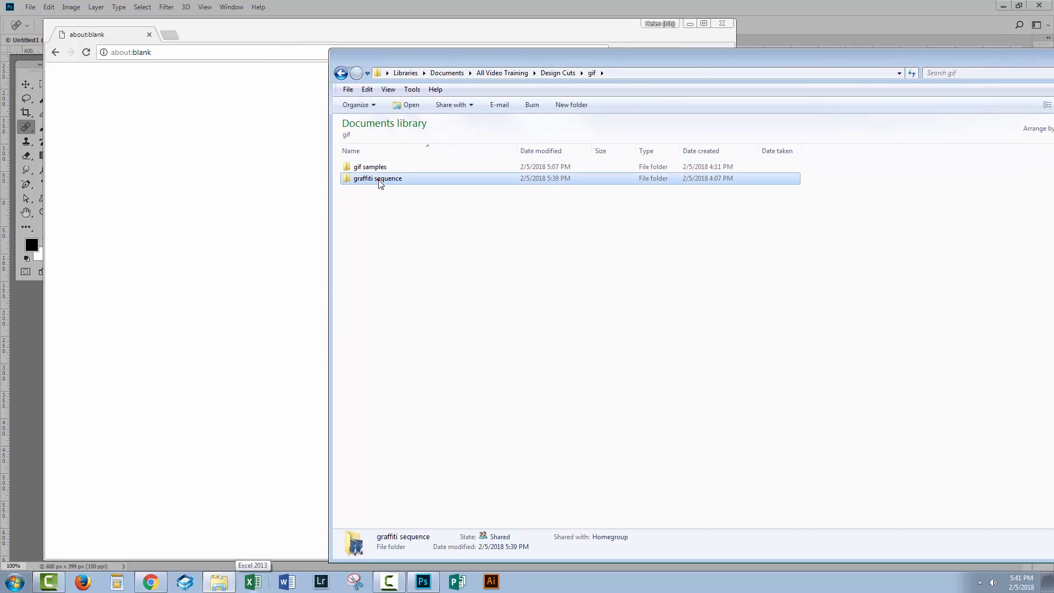
click(380, 180)
drag(385, 166, 151, 272)
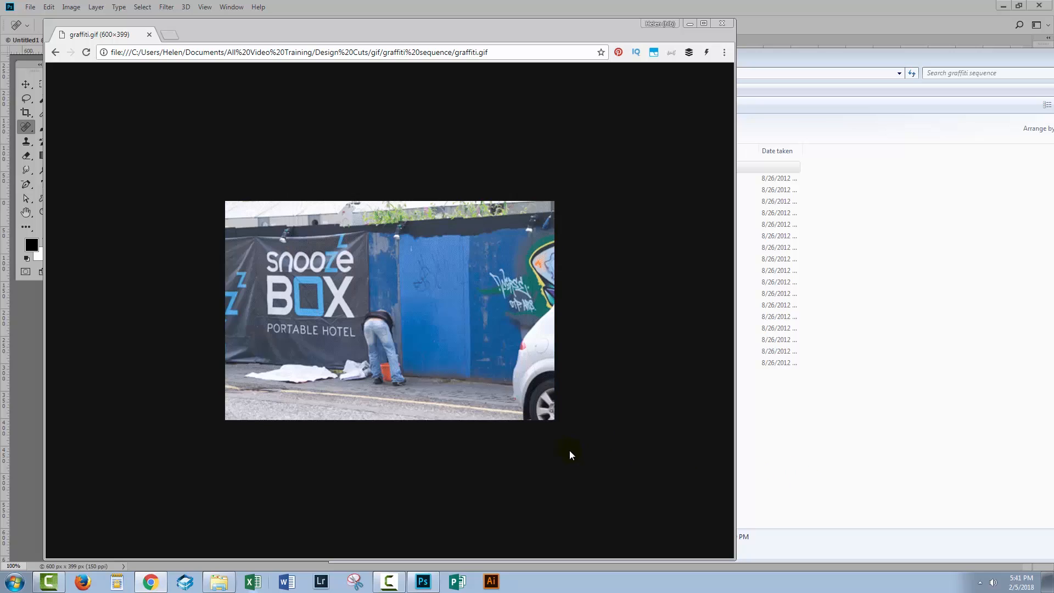
Return to Photoshop and open the recent file flowers to hearts.psd
click(802, 30)
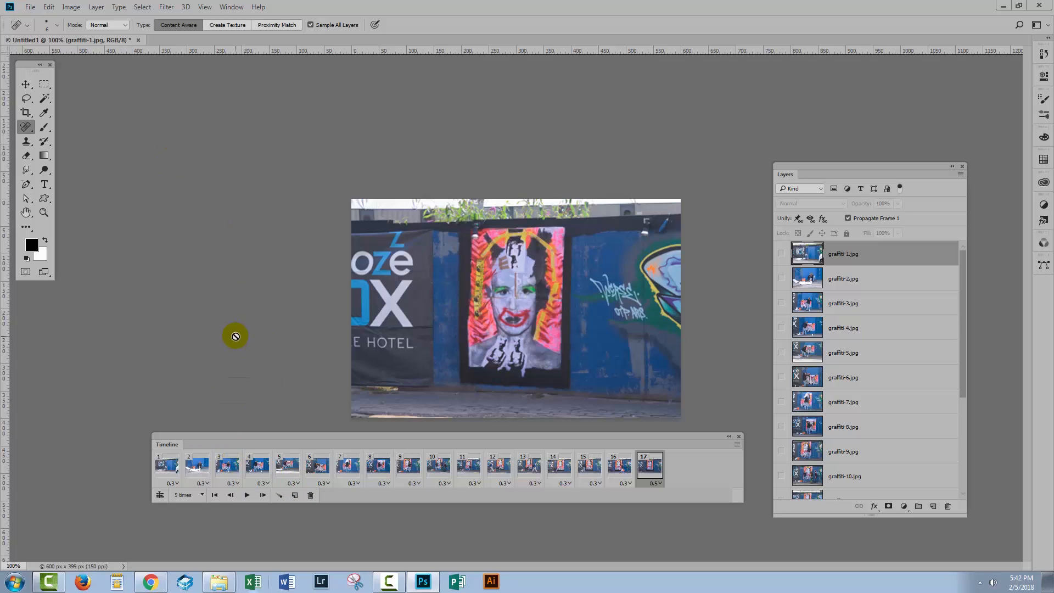
click(30, 7)
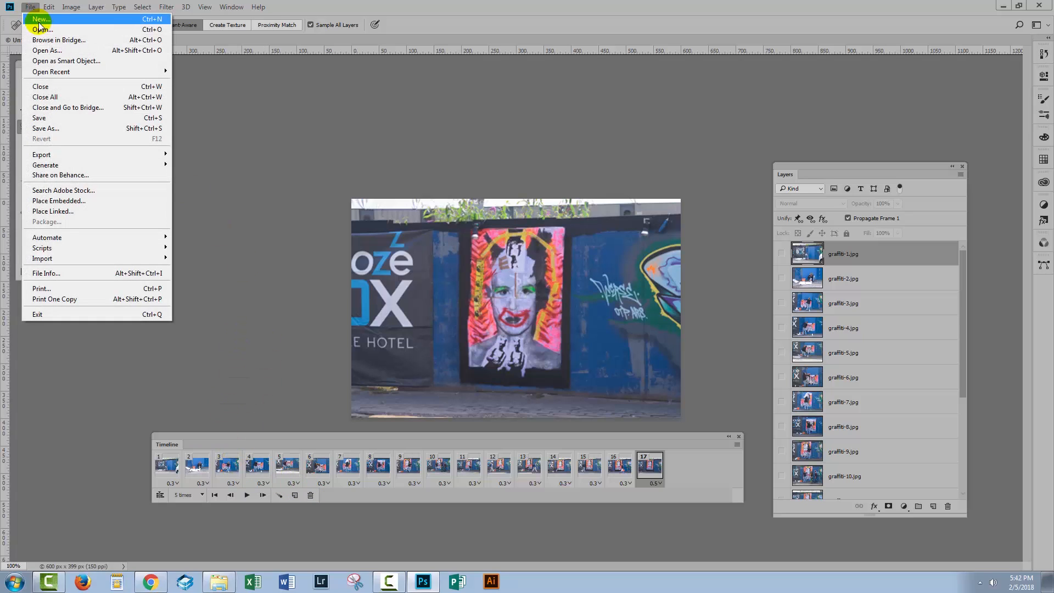
mouse_move(66, 75)
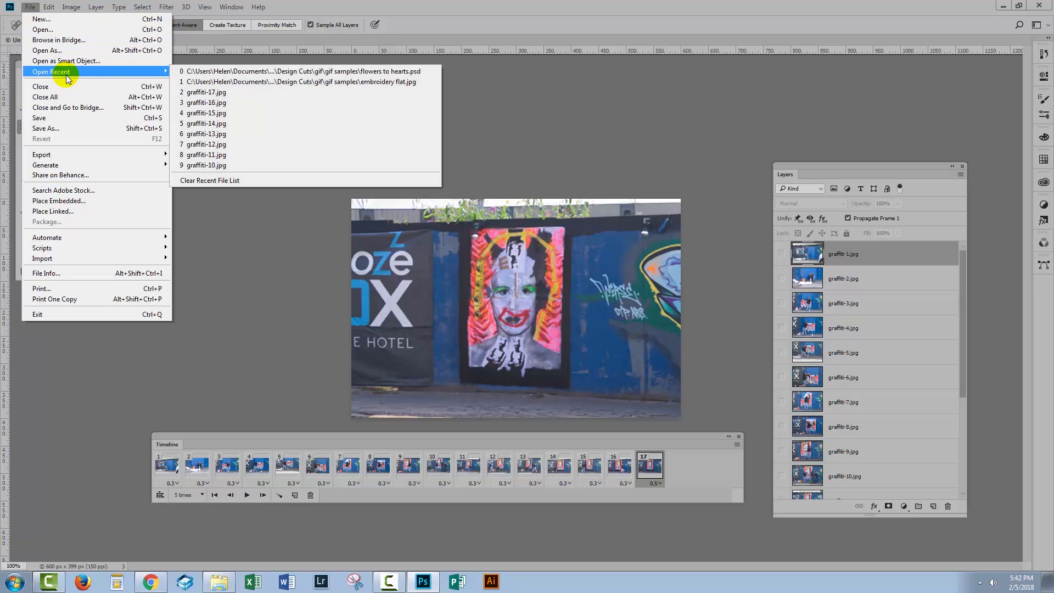
click(266, 72)
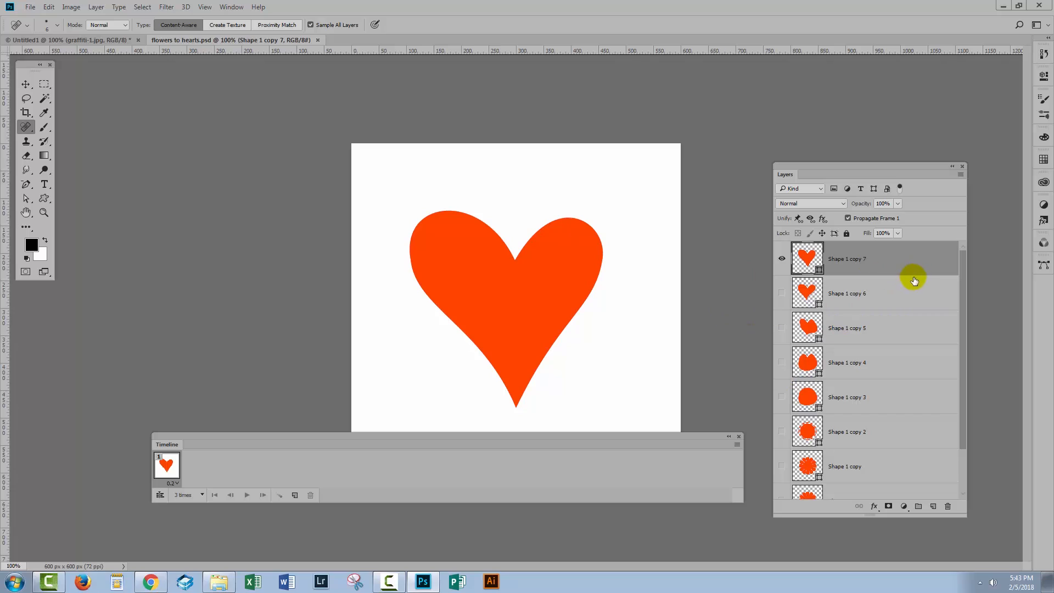
Make the Shape 1 flower layer visible and hide the Shape 1 copy 7 heart layer for the first frame
drag(960, 278, 963, 384)
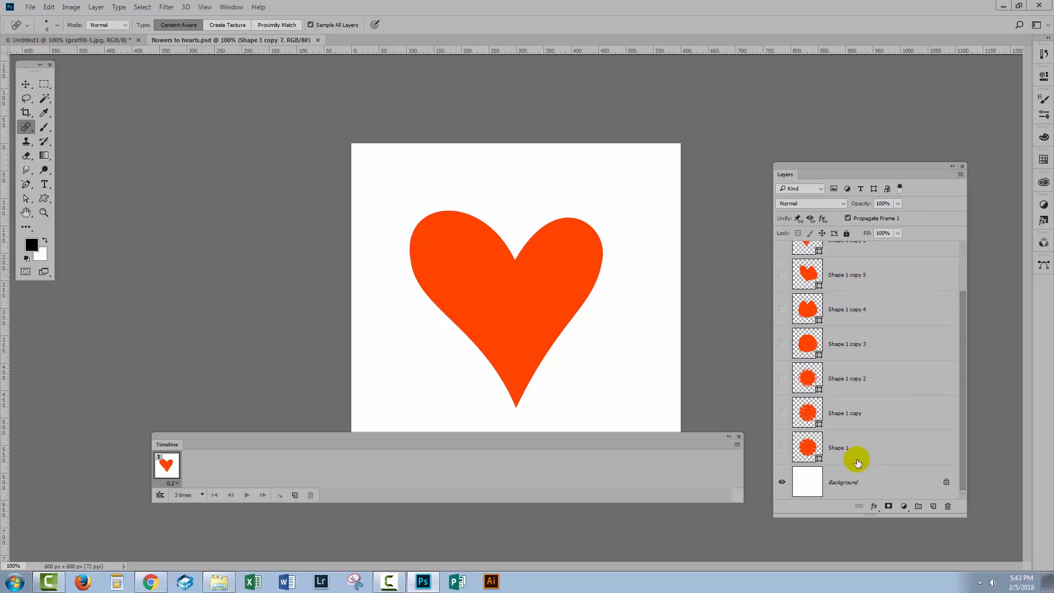
click(787, 446)
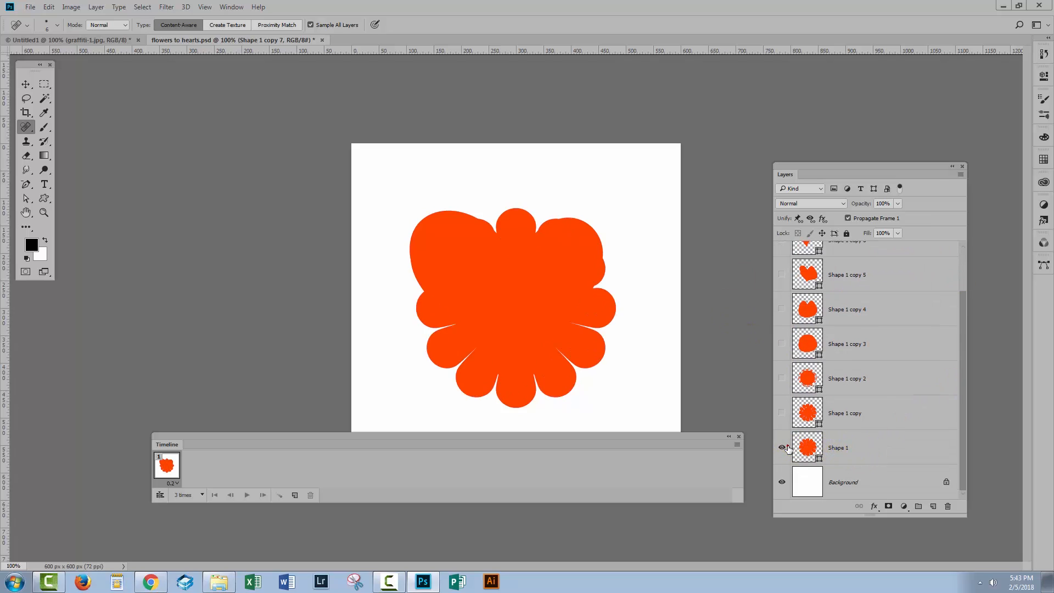
drag(963, 330, 963, 289)
click(781, 258)
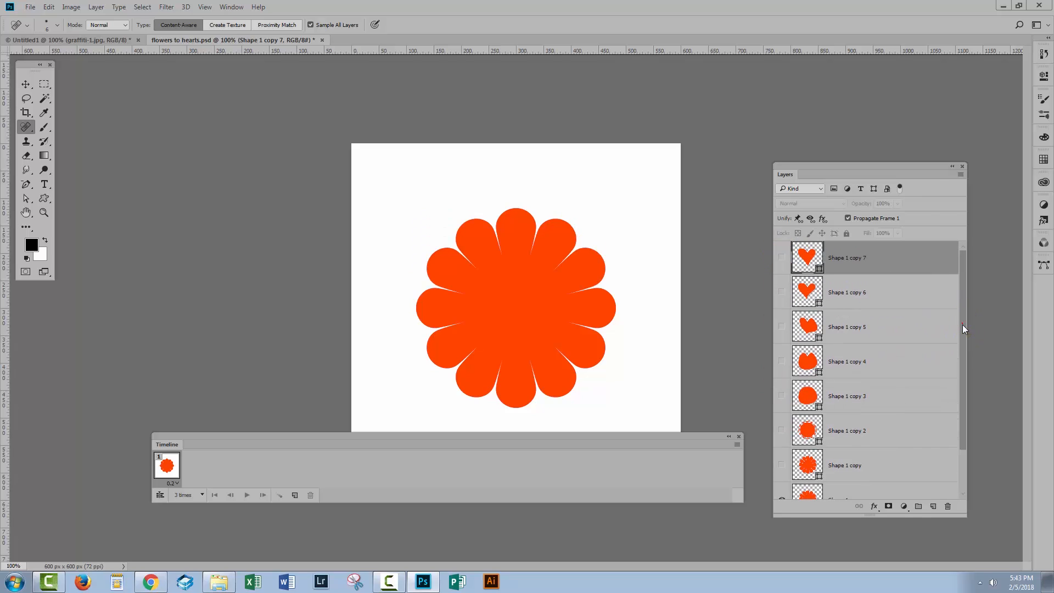
drag(963, 325, 963, 374)
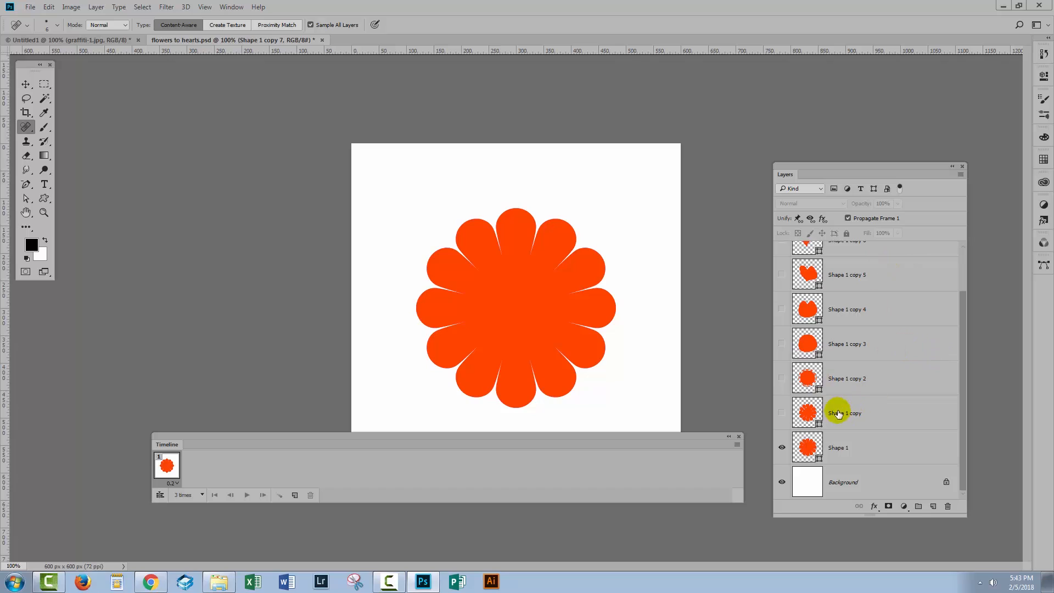
Convert all the layers of the flowers to hearts document into animation frames
drag(671, 441, 651, 465)
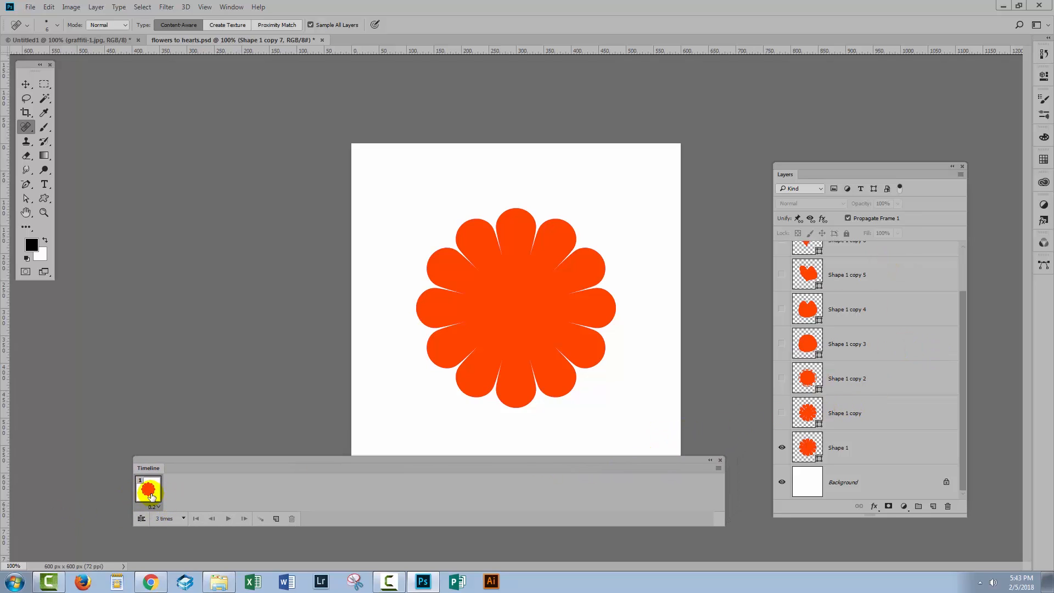
drag(152, 496, 763, 481)
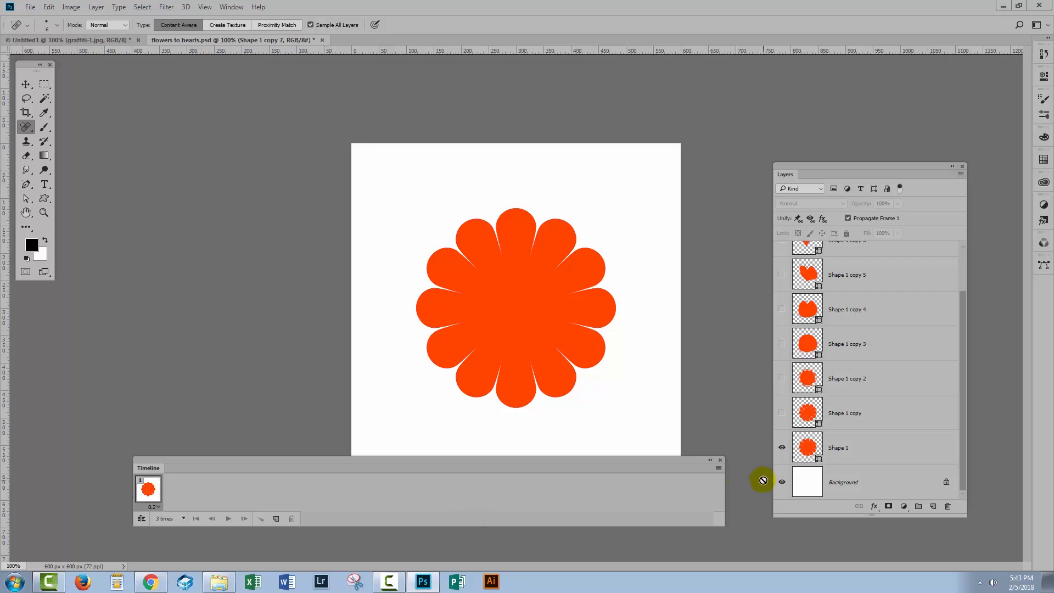
click(718, 468)
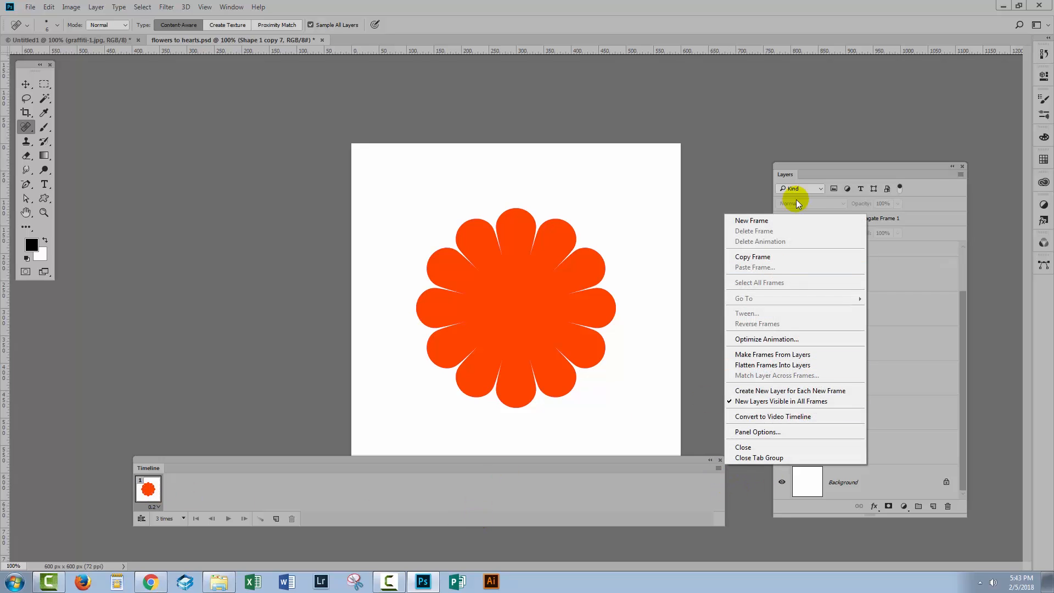
click(766, 354)
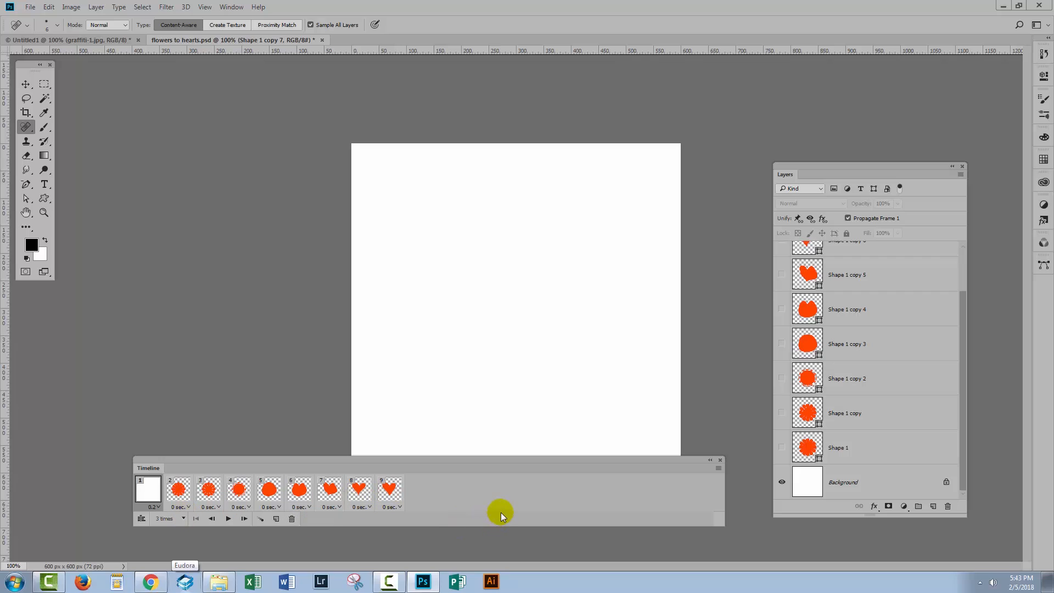
Review the generated frames from frame 2 through the final heart frame
click(178, 490)
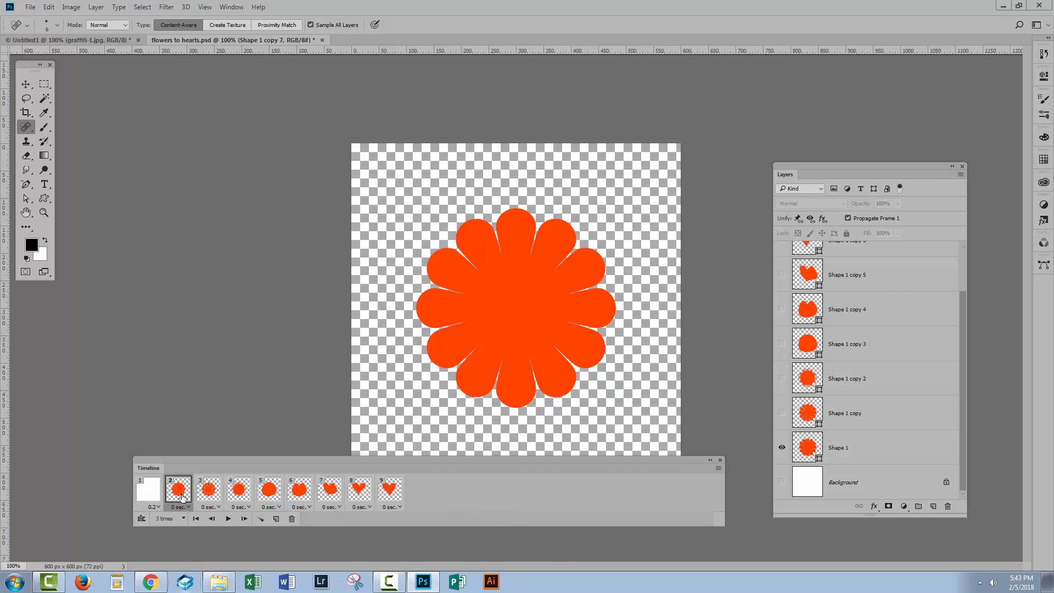
click(207, 491)
click(238, 490)
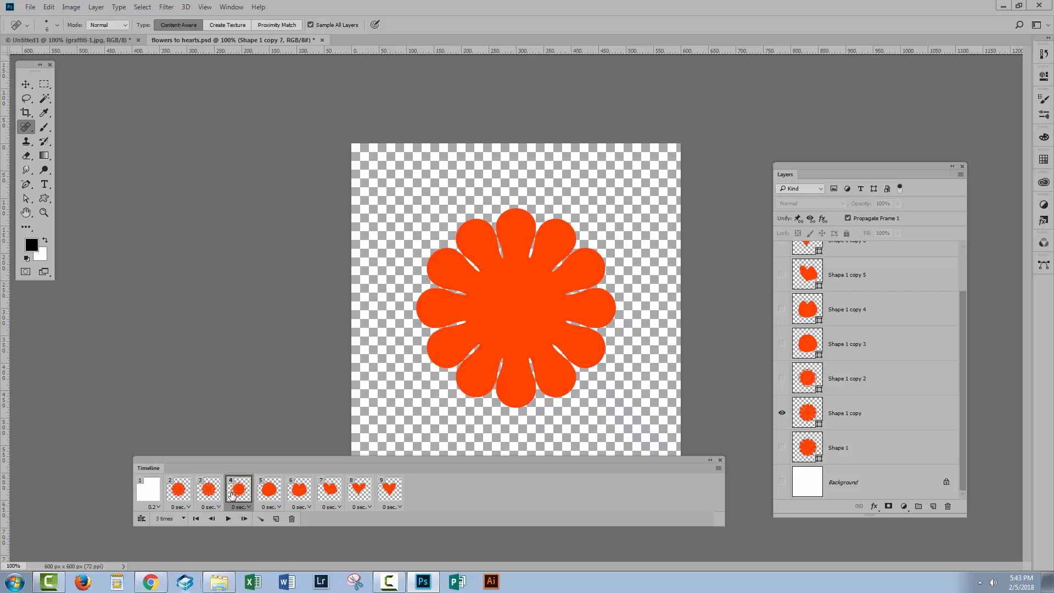
click(269, 490)
click(299, 493)
click(329, 491)
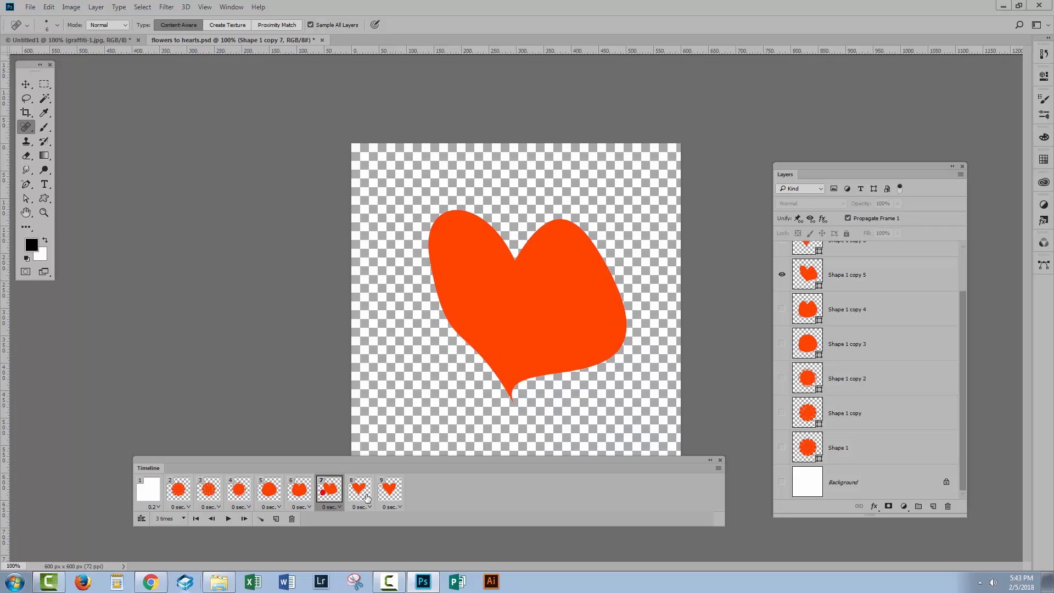
click(389, 491)
Delete the blank first frame that contains only the white background
click(145, 494)
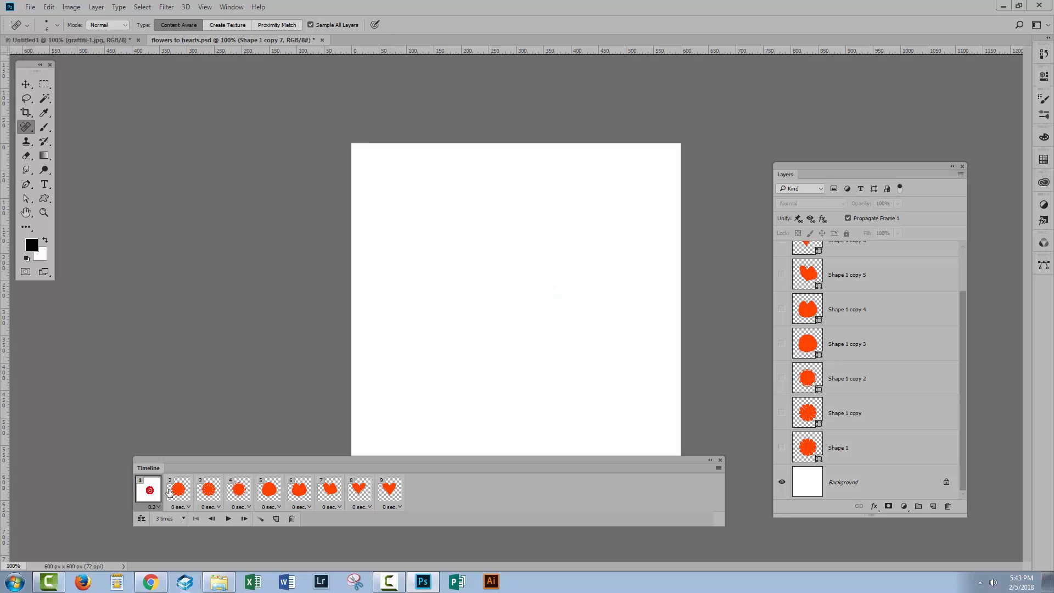
click(292, 520)
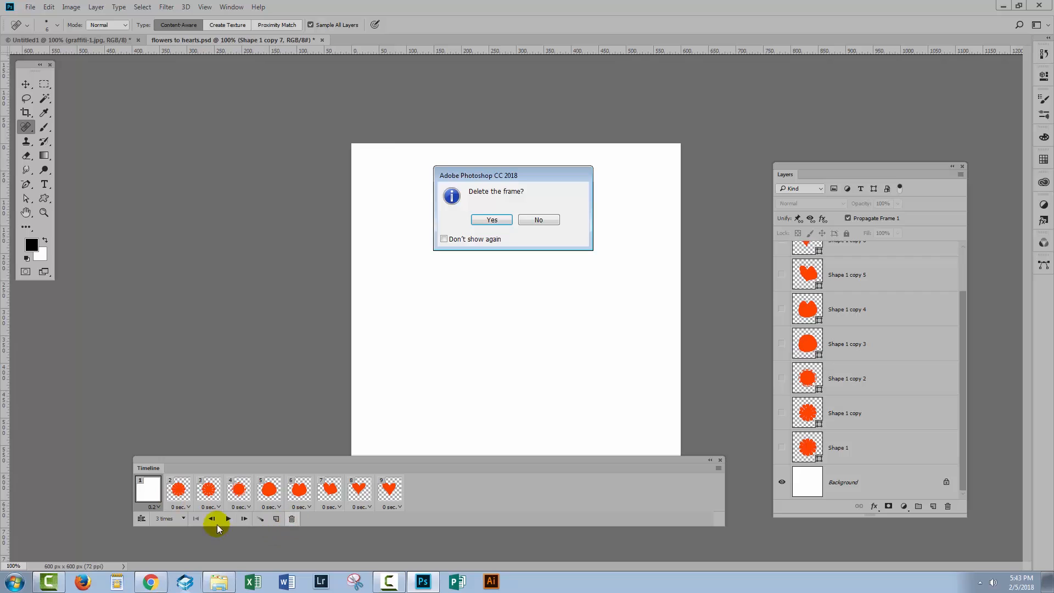
click(482, 222)
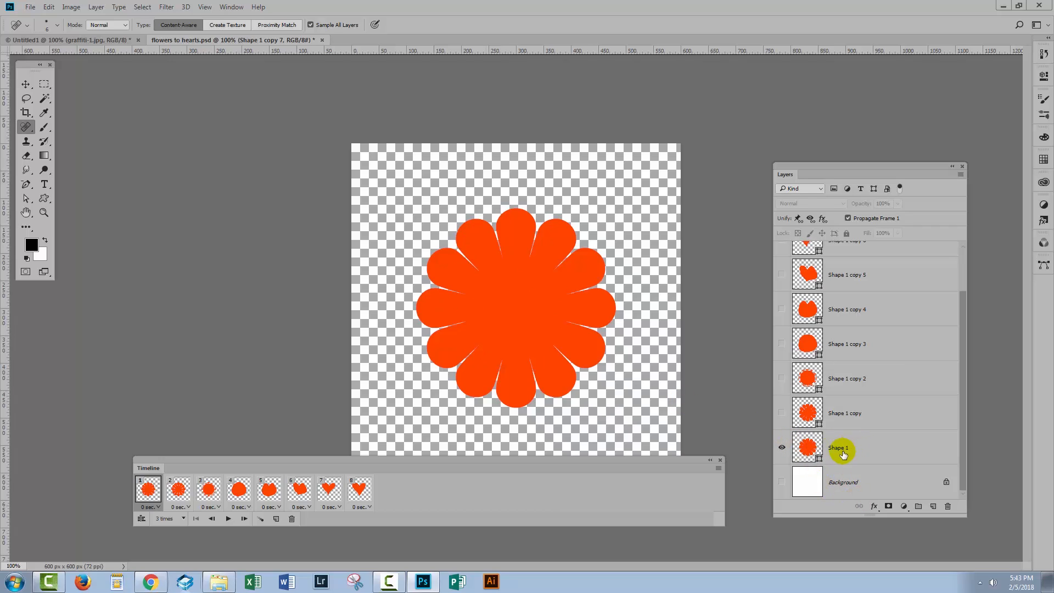
Check frames 2 to 4 to see which layers each one shows
click(181, 489)
click(207, 488)
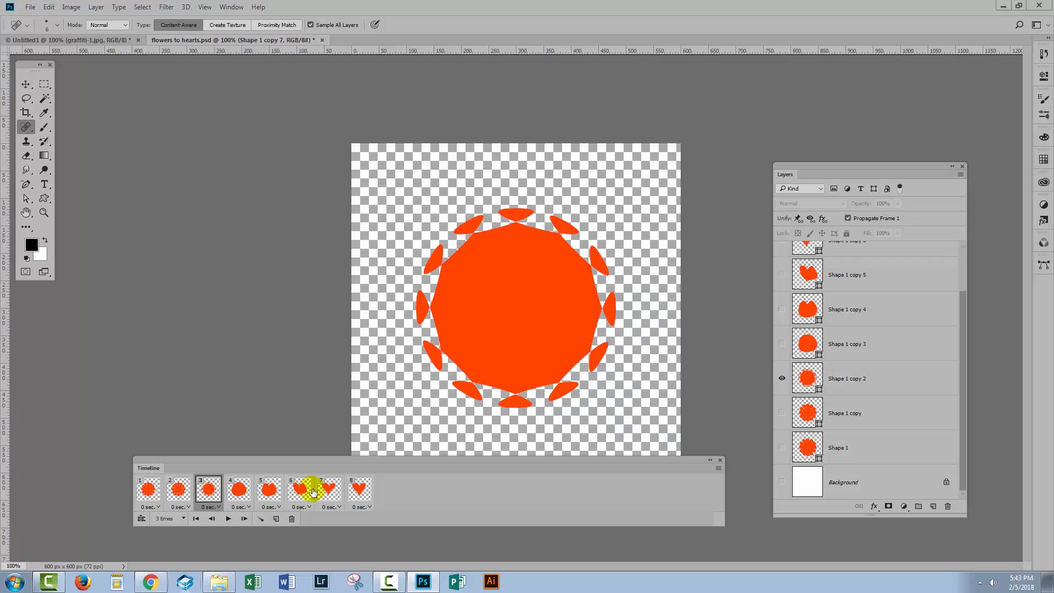
click(240, 489)
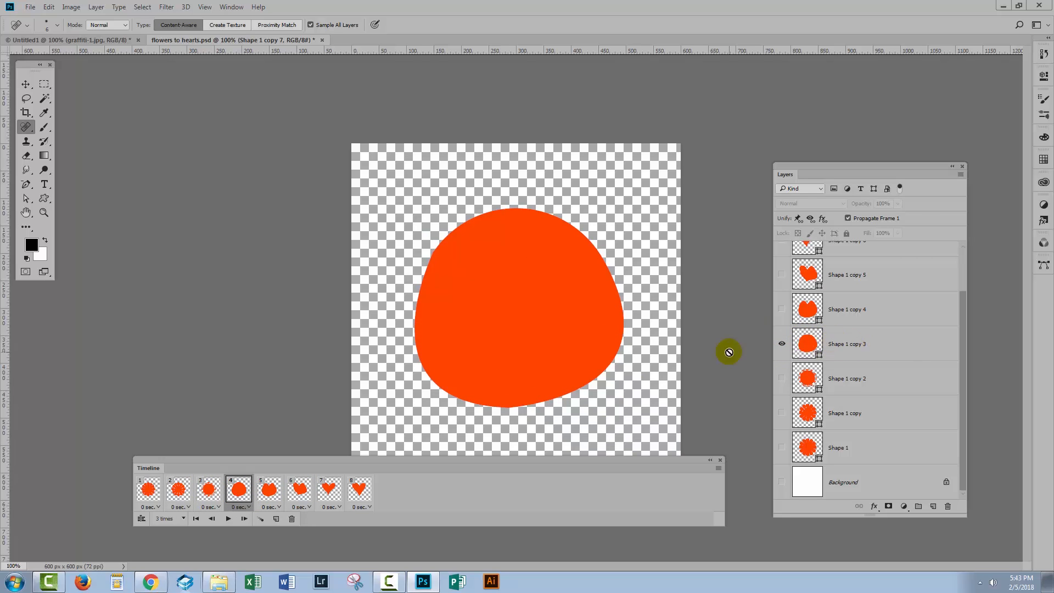
Make the Background layer visible in frames 1, 2 and 3
click(145, 491)
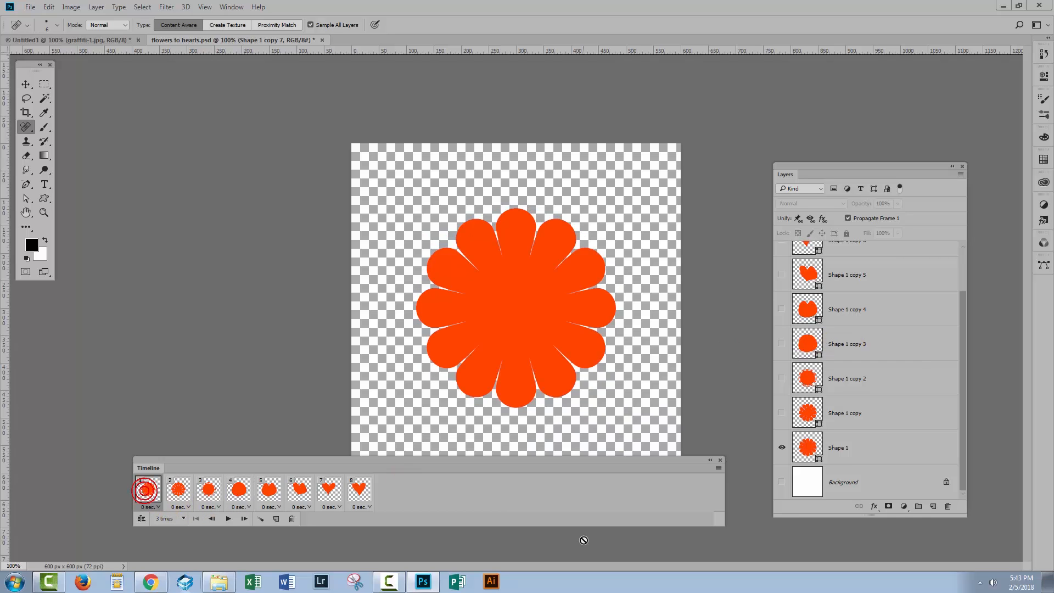
click(781, 483)
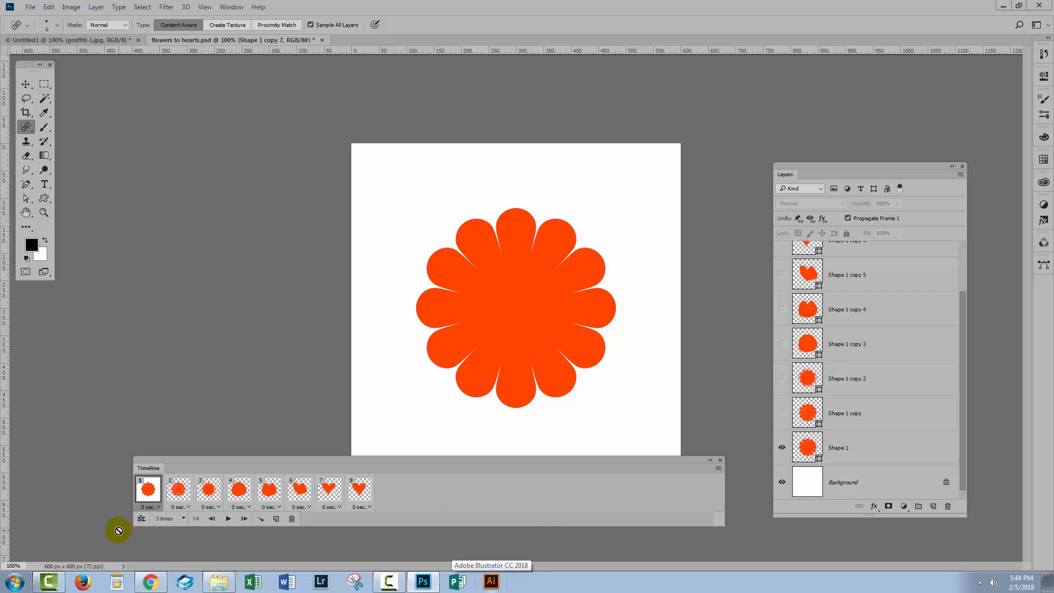
click(175, 491)
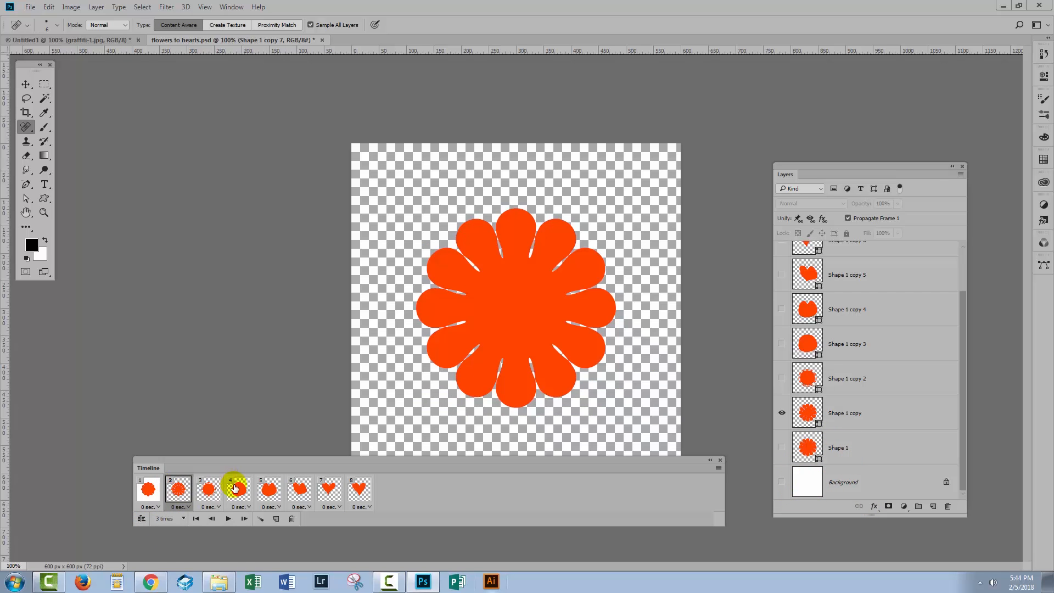
click(781, 483)
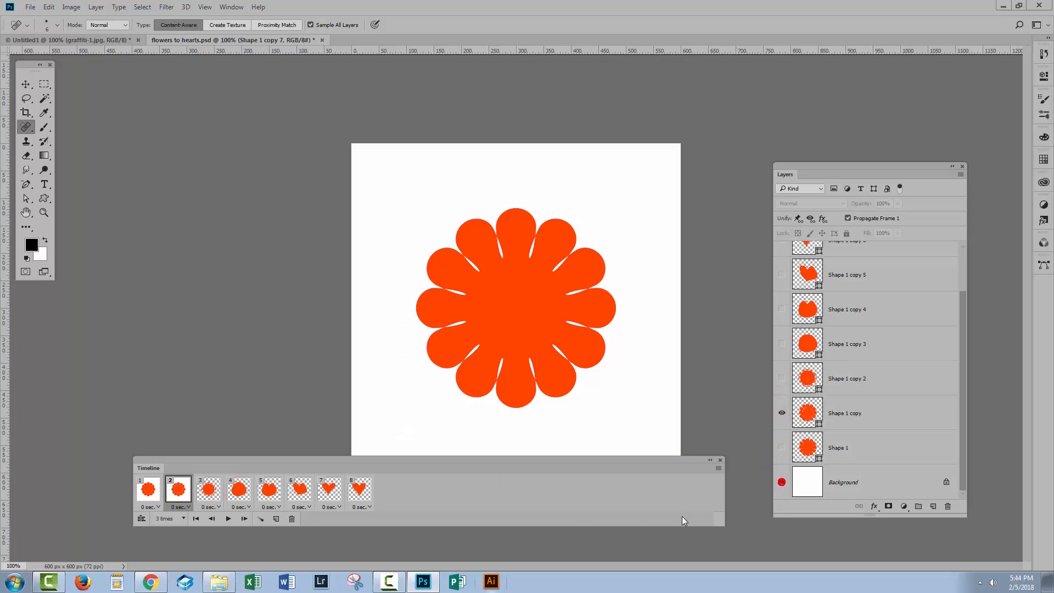
click(206, 490)
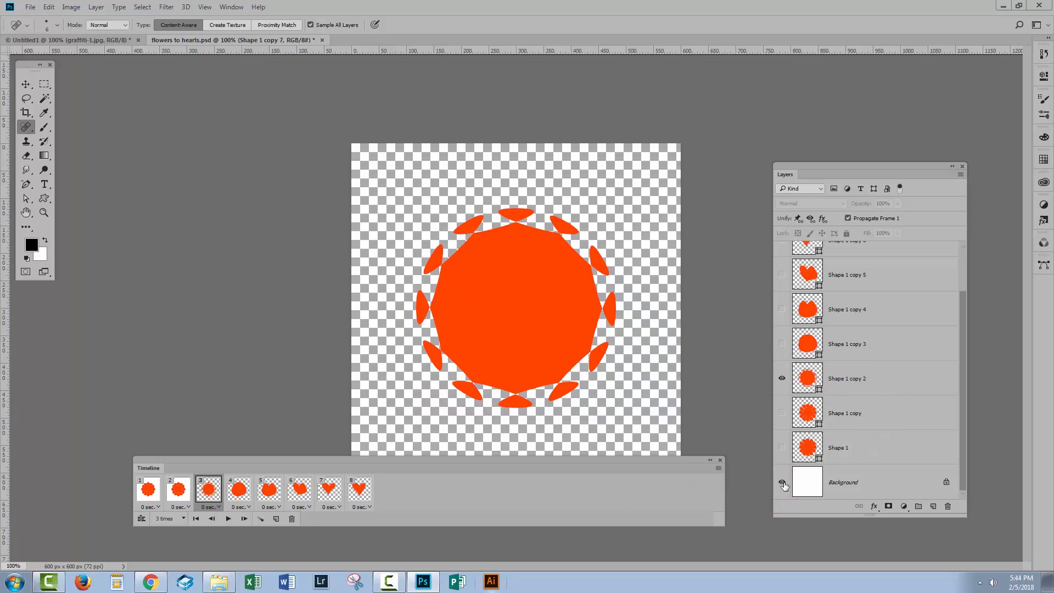
click(783, 483)
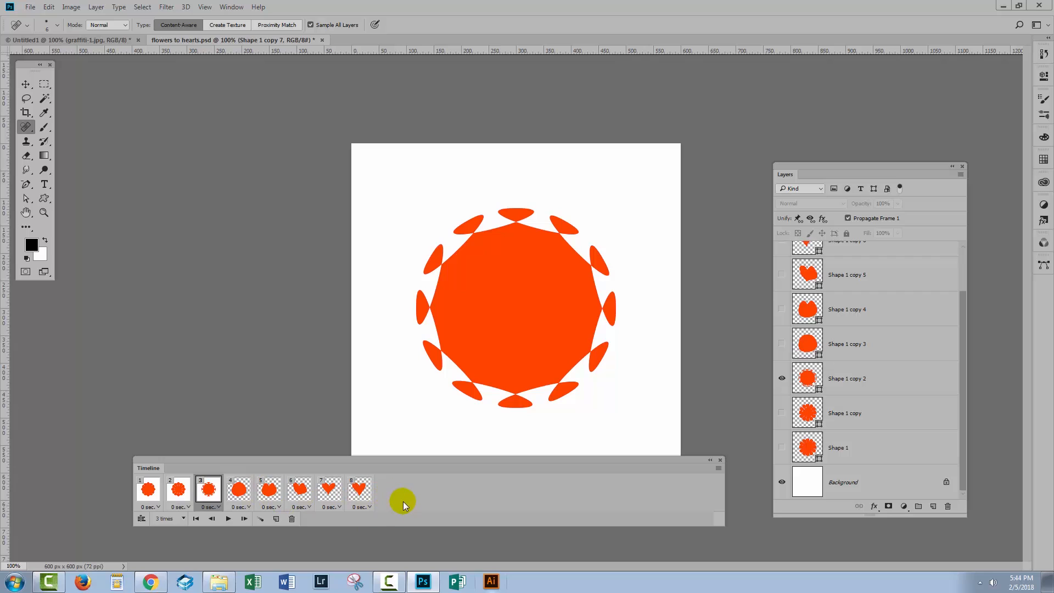
Hide the Background layer again in frames 3, 2 and 1
click(774, 497)
click(179, 489)
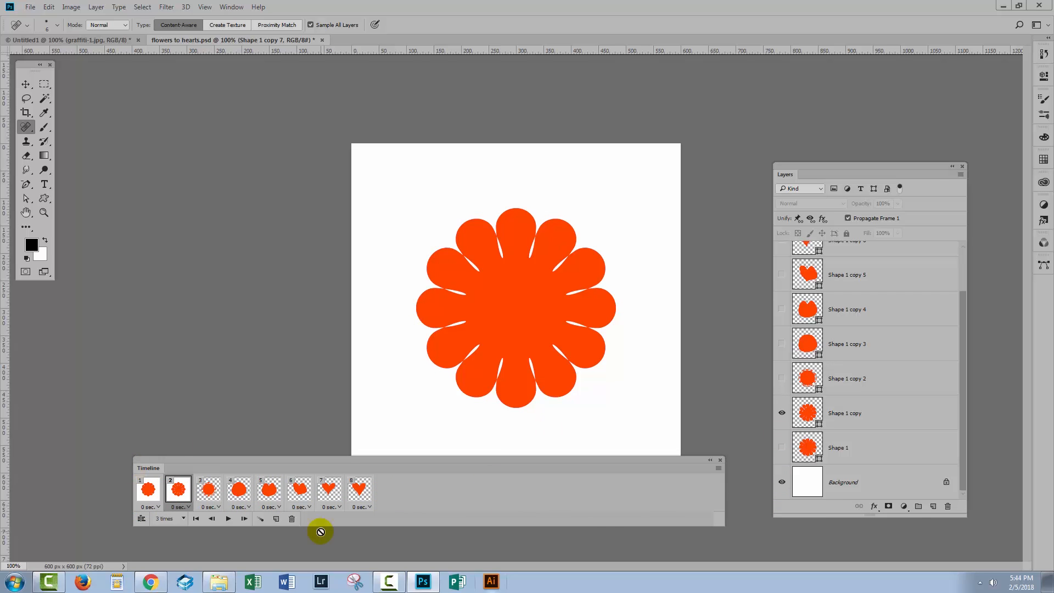
click(782, 482)
click(148, 490)
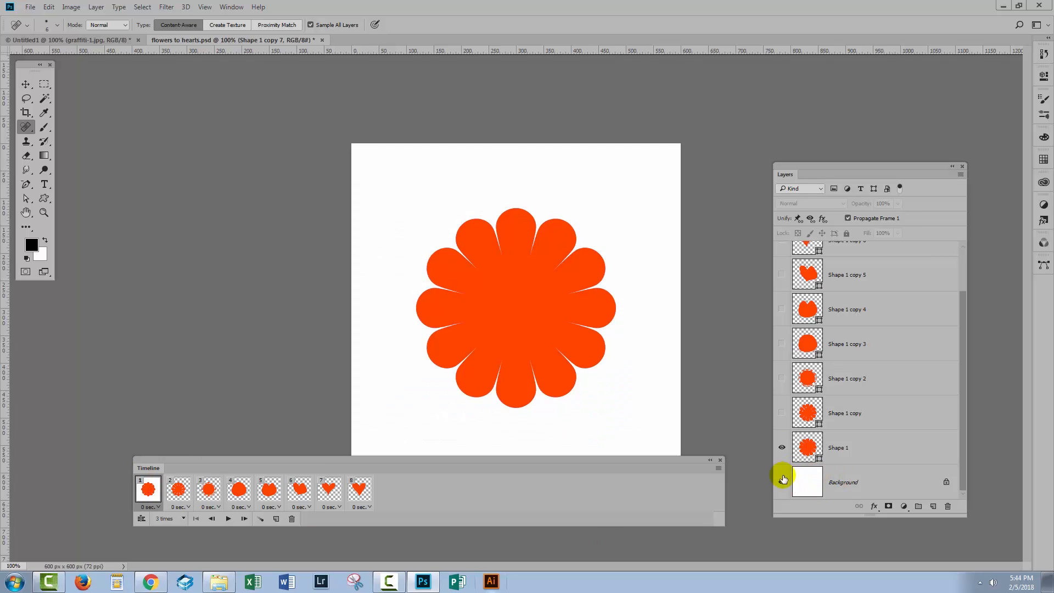
click(782, 481)
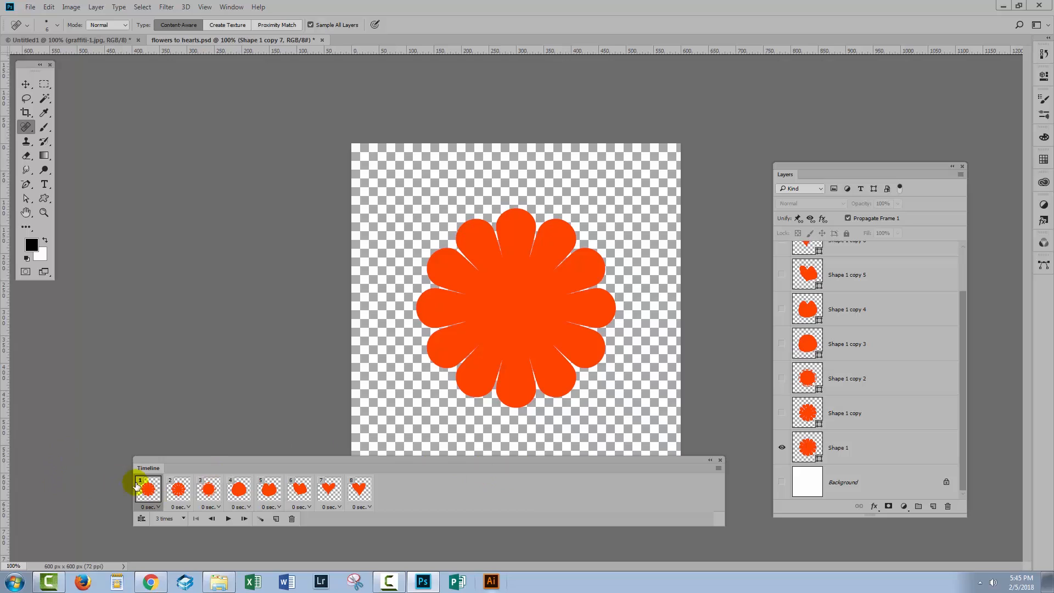
Set the delay of all eight frames to 0.2 seconds
click(371, 507)
click(371, 405)
Preview the animation as a GIF in Save for Web, switching transparency off and back on
click(30, 7)
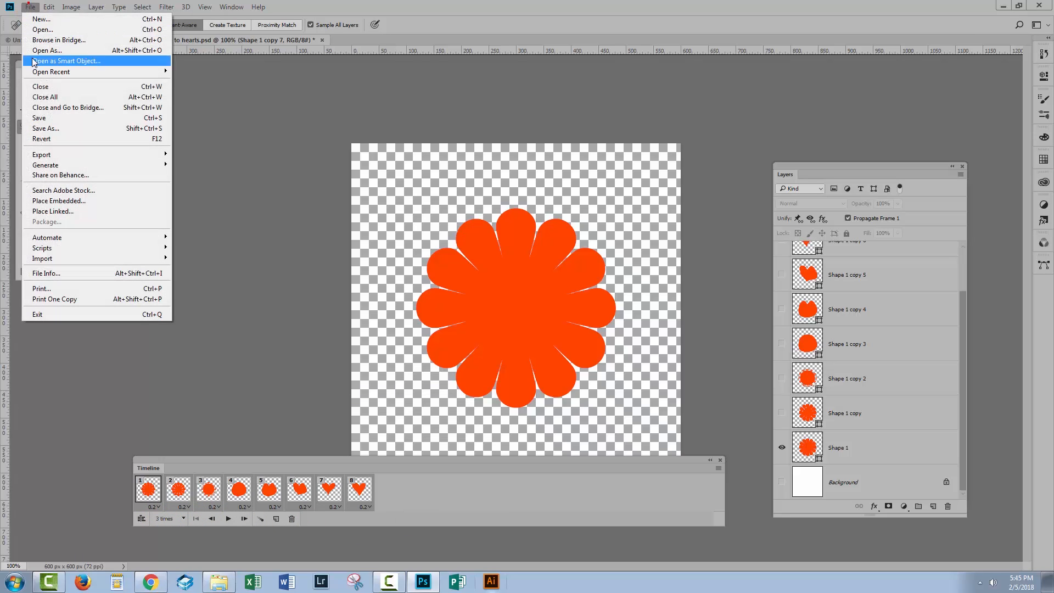
mouse_move(49, 158)
click(207, 196)
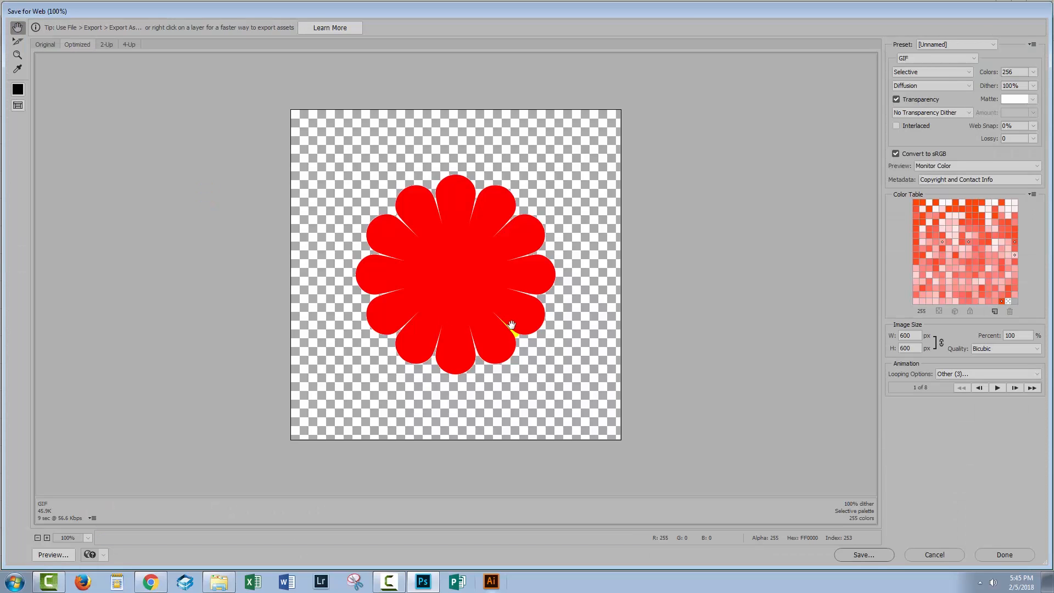
click(896, 100)
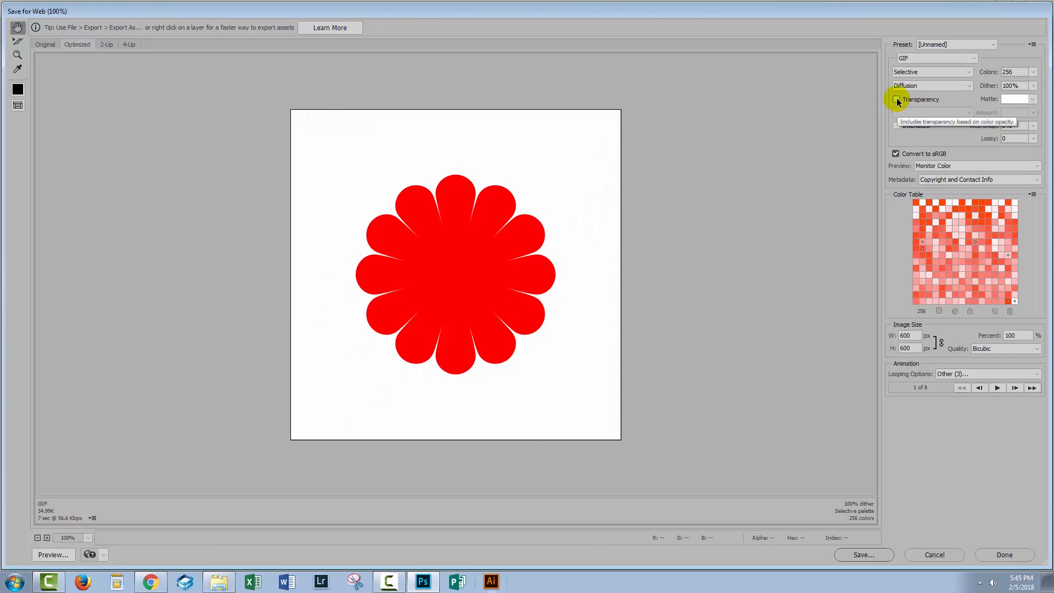
click(896, 100)
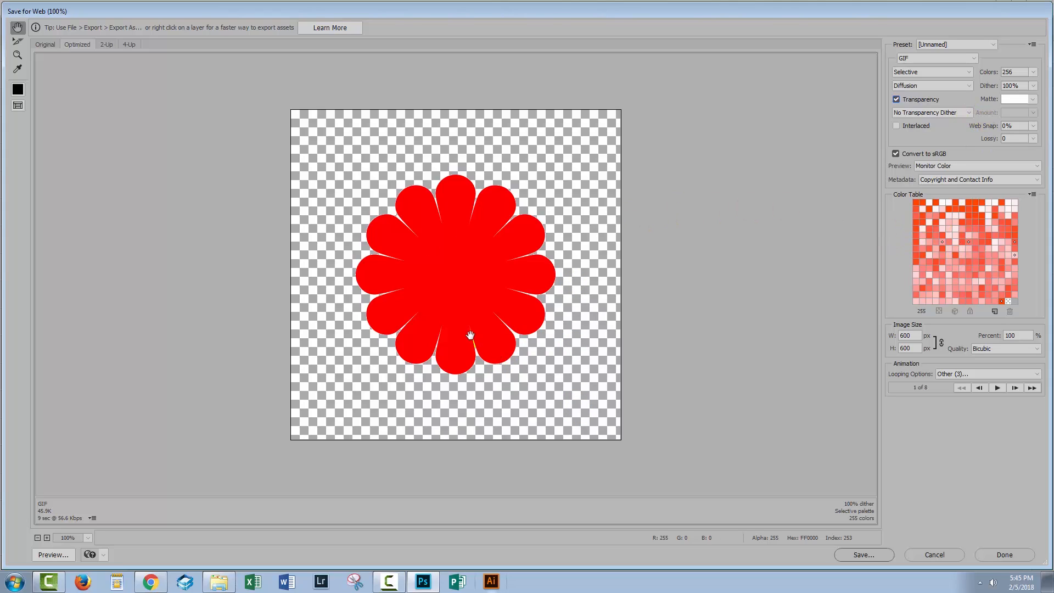
Try a black matte for the transparent GIF, return it to white, and cancel the export
click(629, 274)
click(1032, 100)
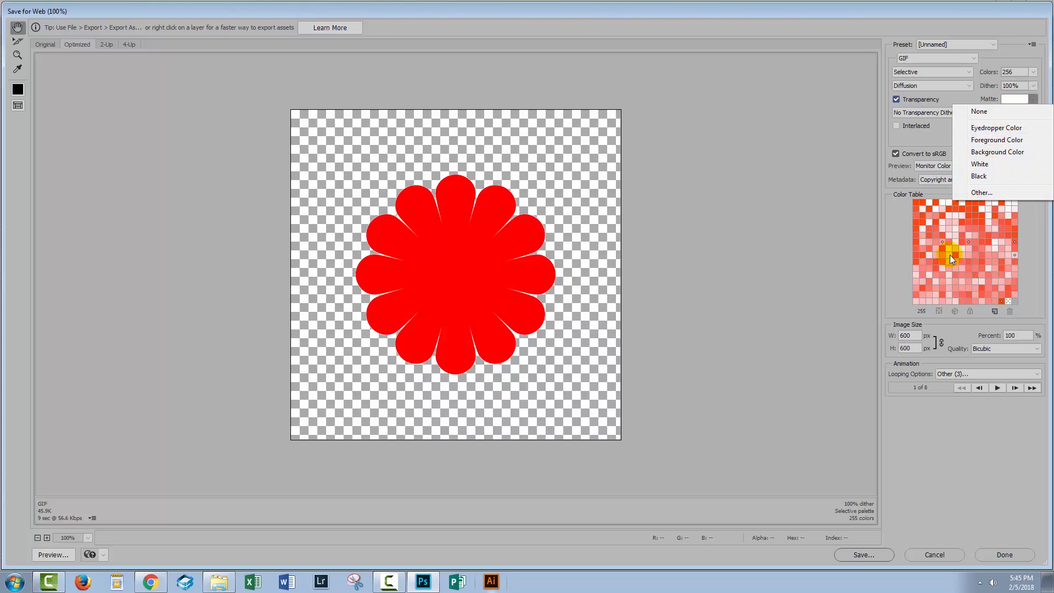
click(979, 175)
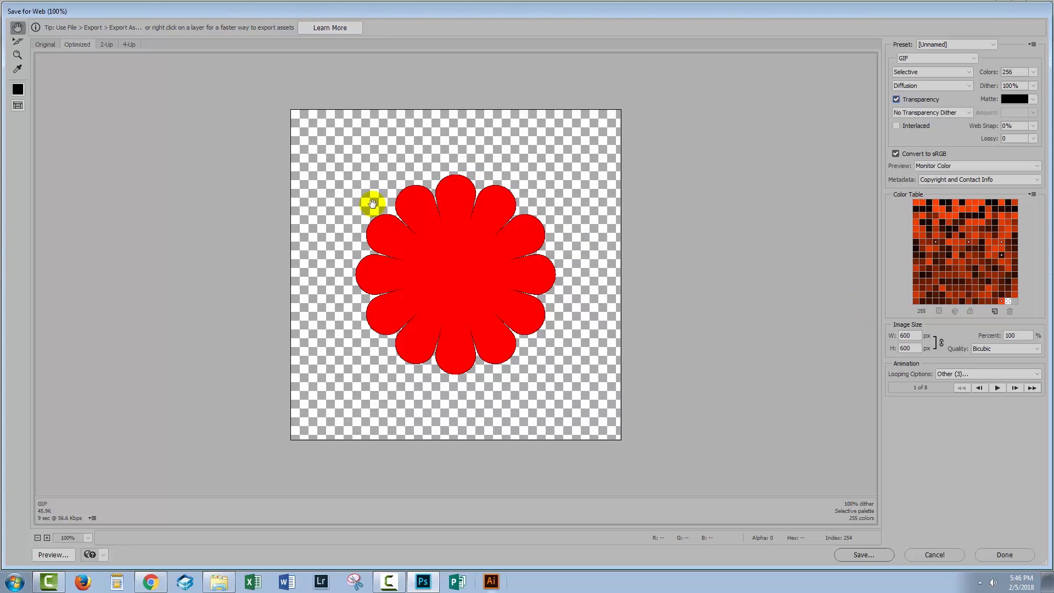
click(1033, 102)
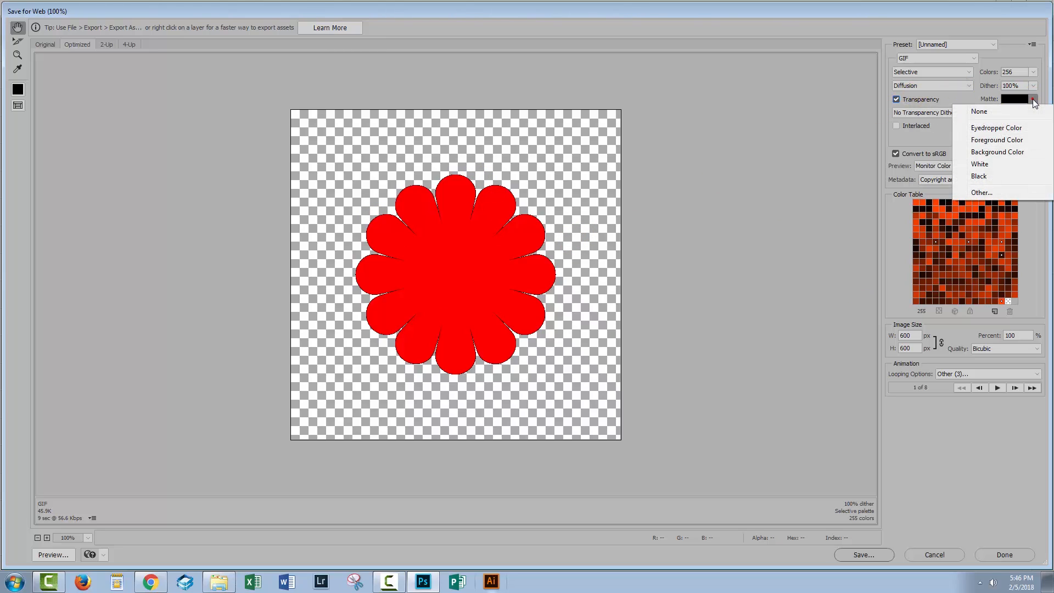
click(985, 165)
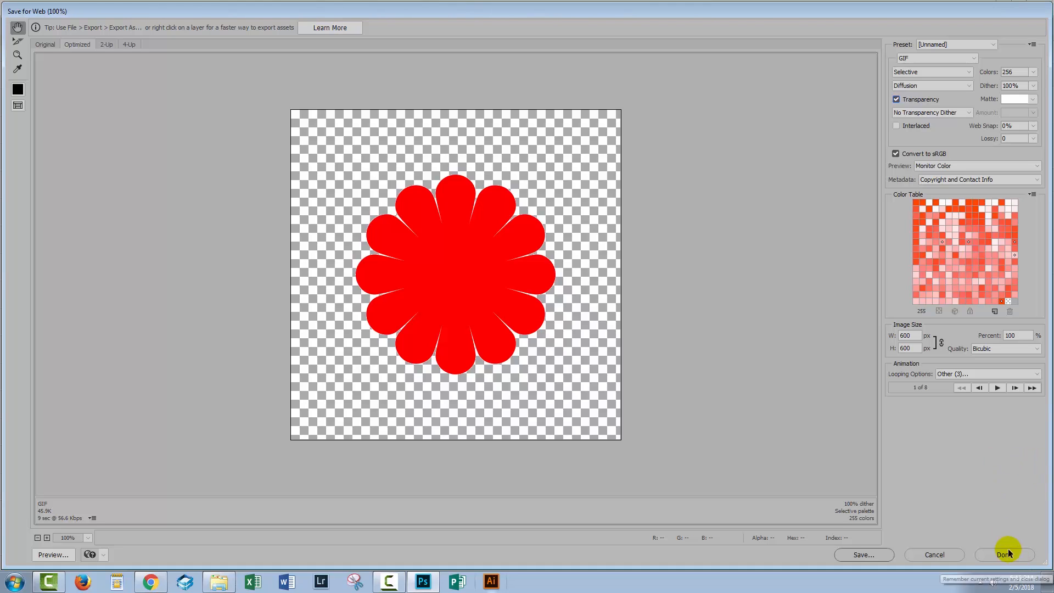
click(948, 561)
Open the recent image embroidery flat.jpg and duplicate its Background layer
click(30, 7)
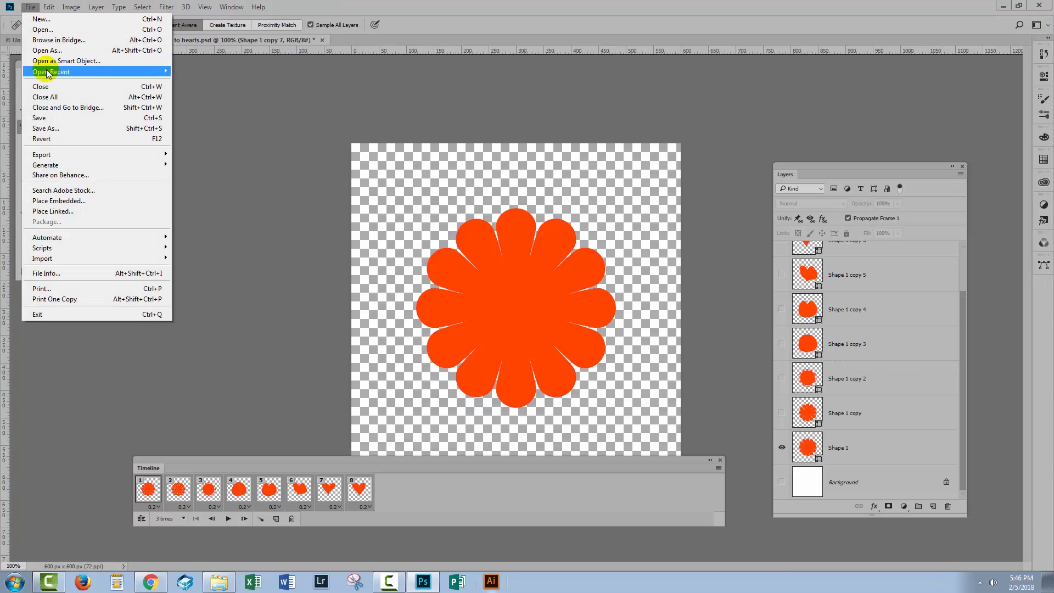
mouse_move(55, 71)
click(376, 82)
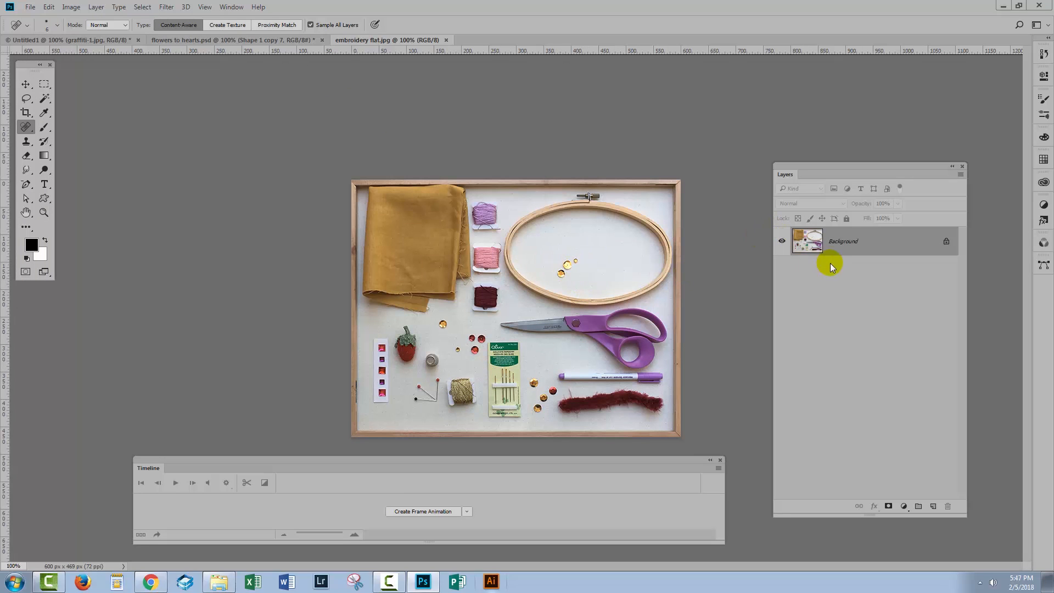
drag(900, 245, 933, 506)
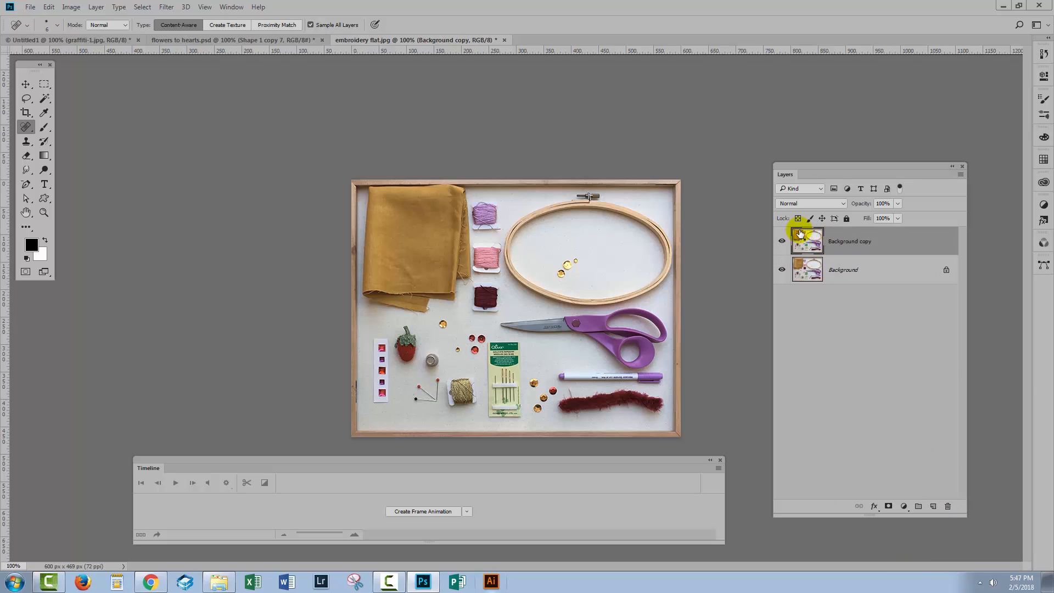
Remove the gold sequins inside the embroidery hoop on the Background copy layer with a 20-pixel Spot Healing Brush
key(m)
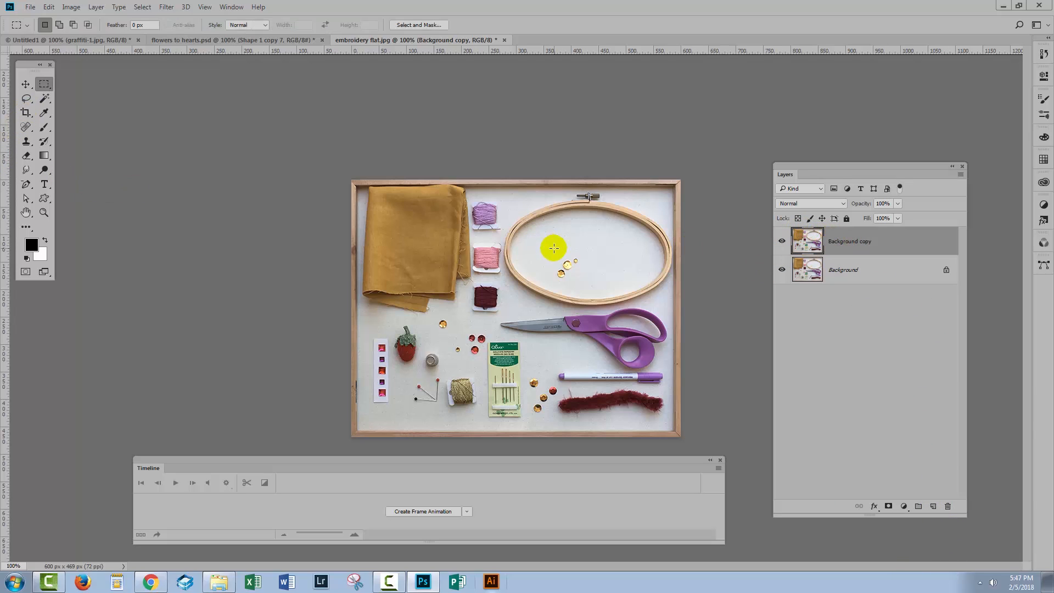
click(27, 139)
drag(25, 127, 49, 134)
click(77, 128)
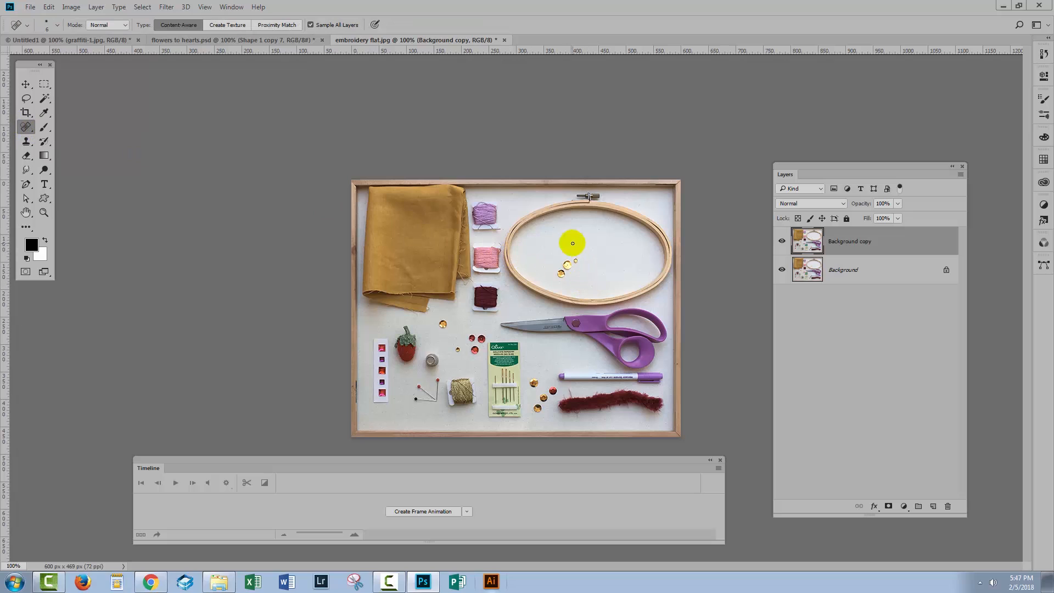
key(bracketright)
key(bracketright)
key(bracketright)
key(bracketright)
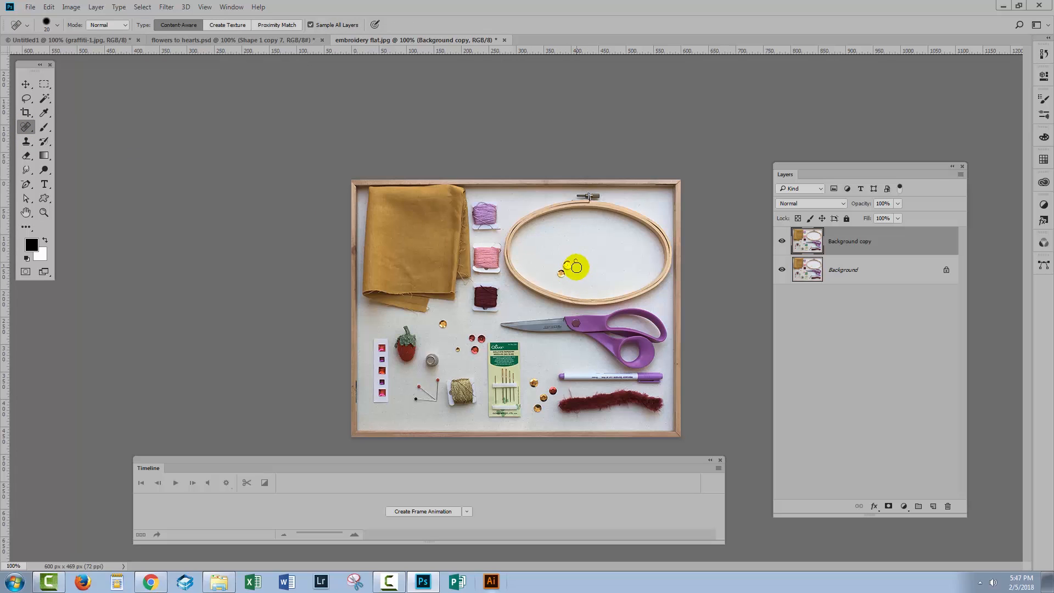
mouse_move(577, 265)
mouse_down()
mouse_move(559, 276)
mouse_move(577, 261)
mouse_up()
Duplicate the Background copy layer and heal away the gold and red sequins between the strawberry and the needle packet on the duplicate
drag(917, 239, 933, 506)
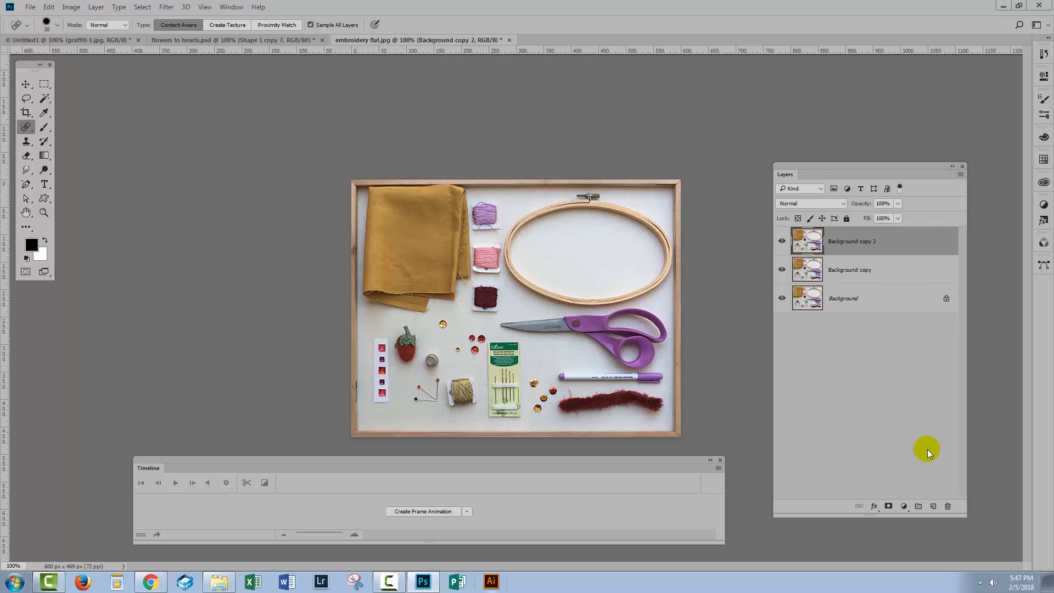
click(443, 323)
click(475, 337)
click(470, 350)
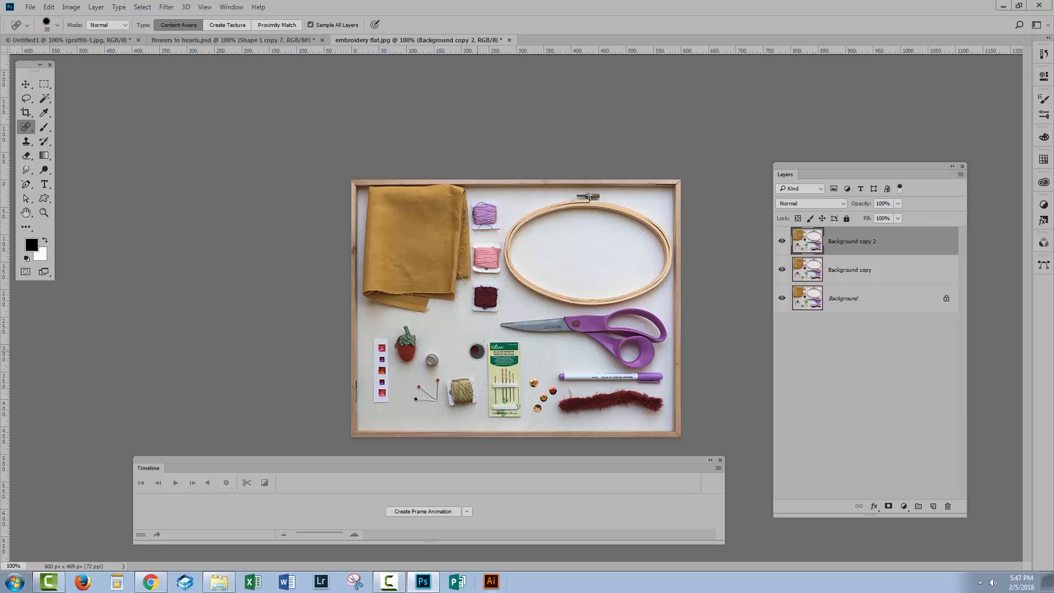
click(477, 337)
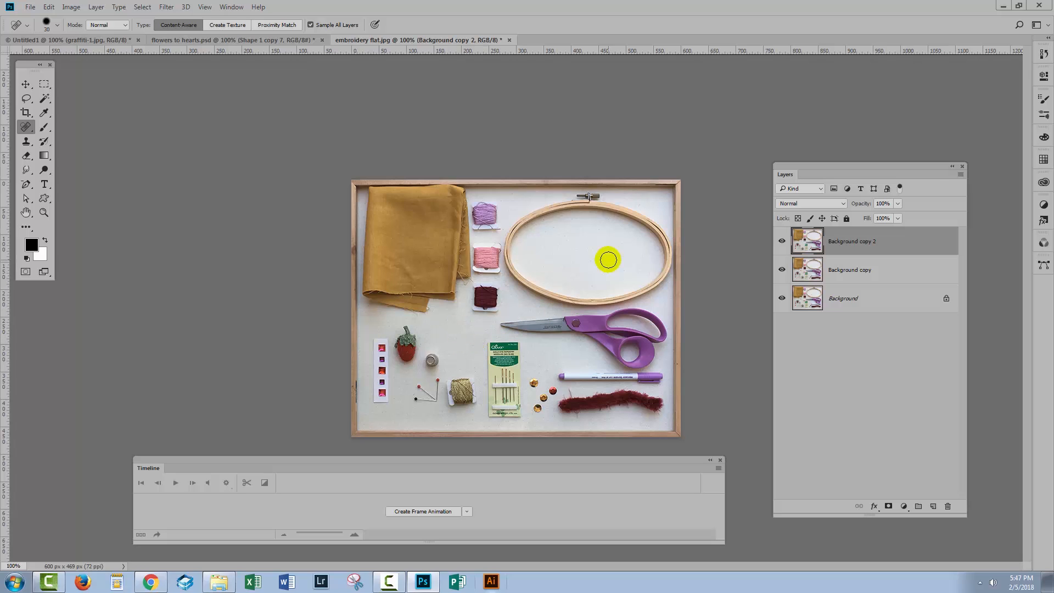
Duplicate the Background copy 2 layer and heal away the sequins between the needle packet and the dark red yarn on the duplicate
drag(856, 233, 936, 506)
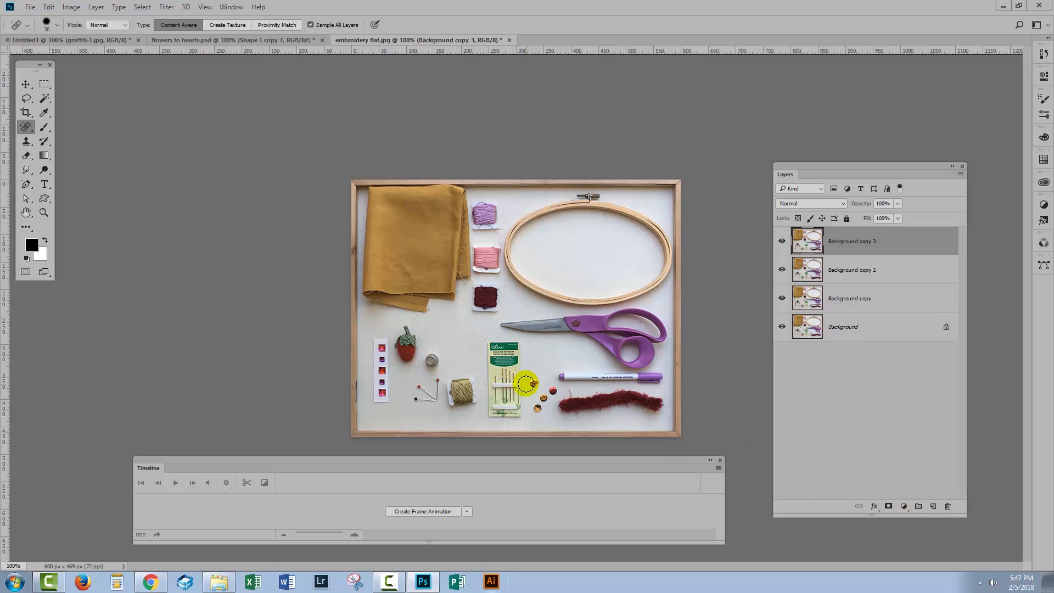
drag(552, 390, 540, 405)
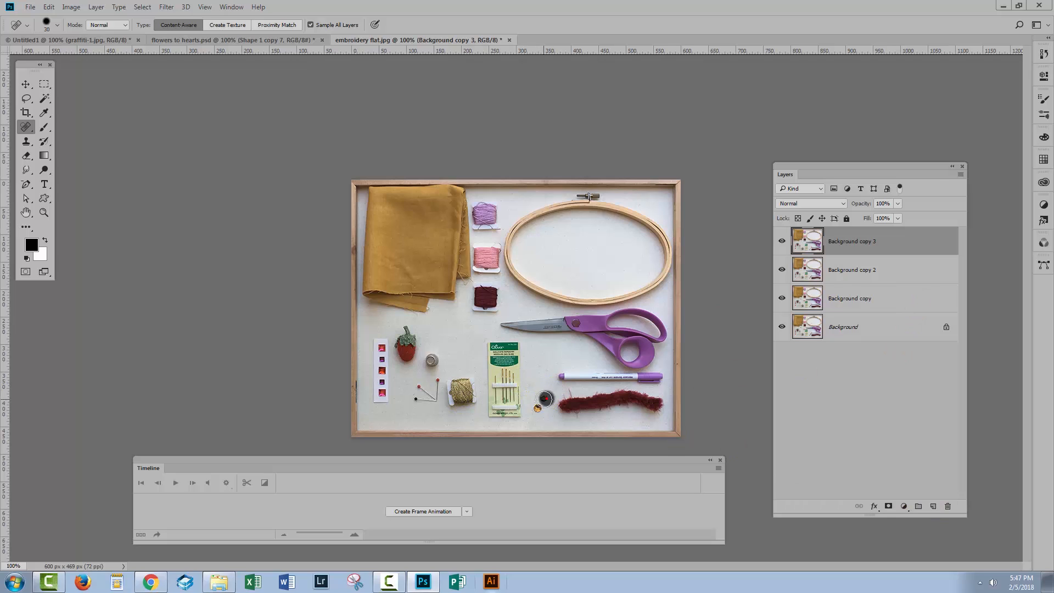
Unlock the Background layer and create a frame animation with frames made from the four layers
click(872, 330)
click(947, 328)
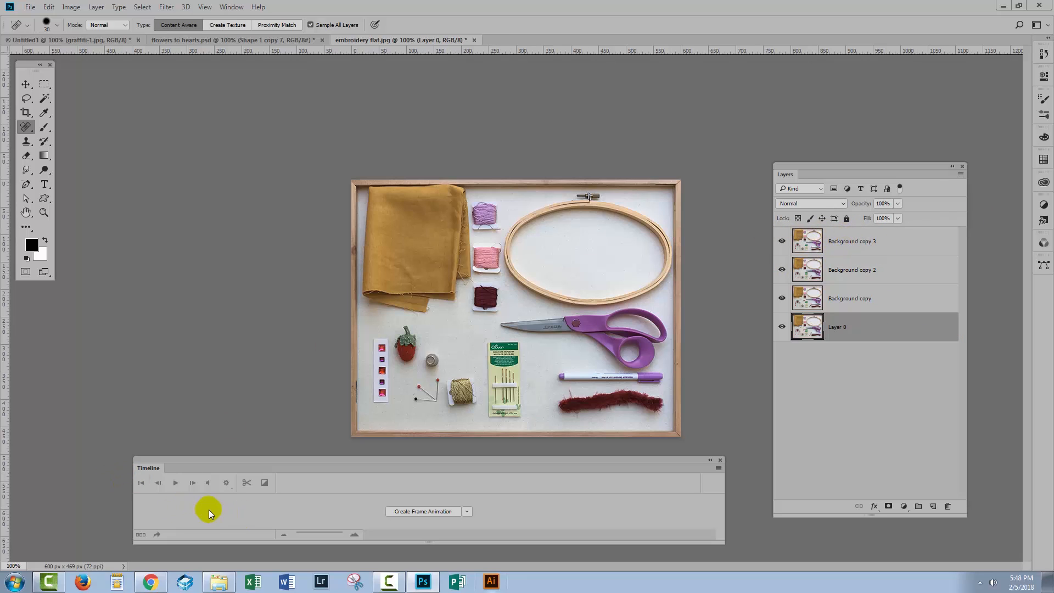
click(422, 511)
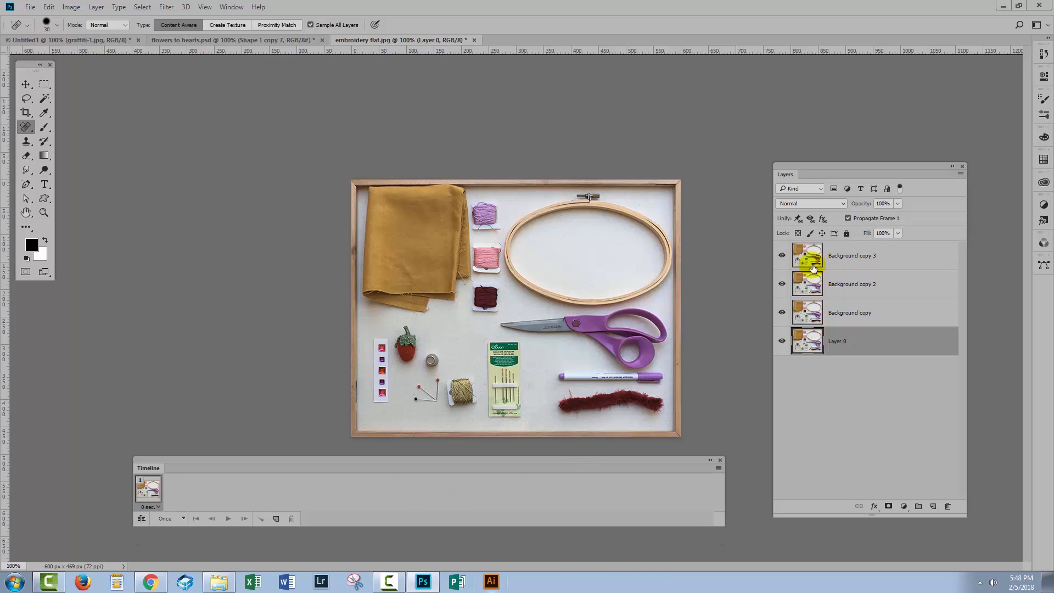
click(718, 468)
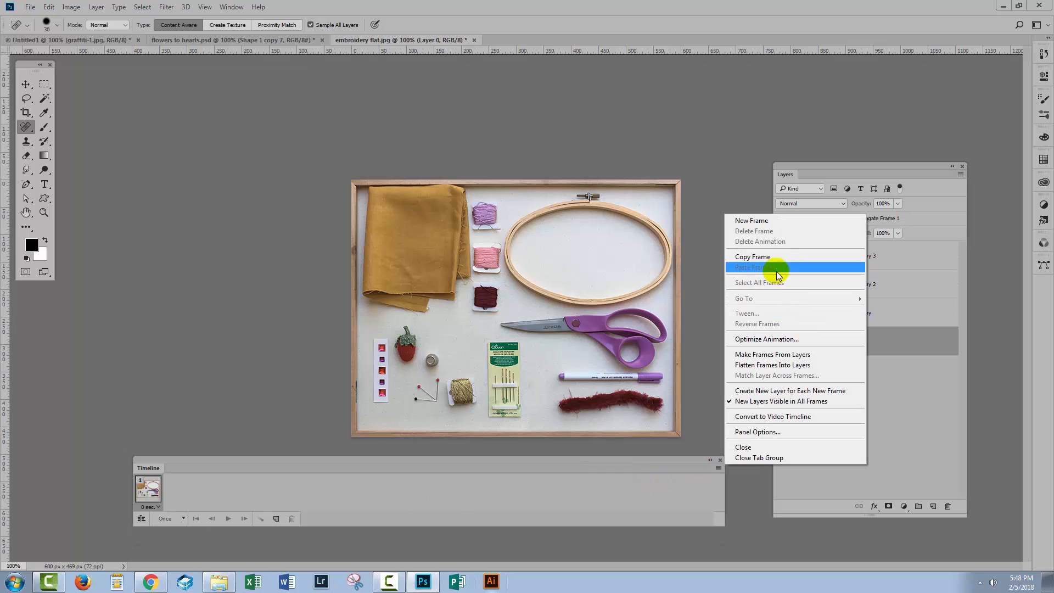
click(774, 354)
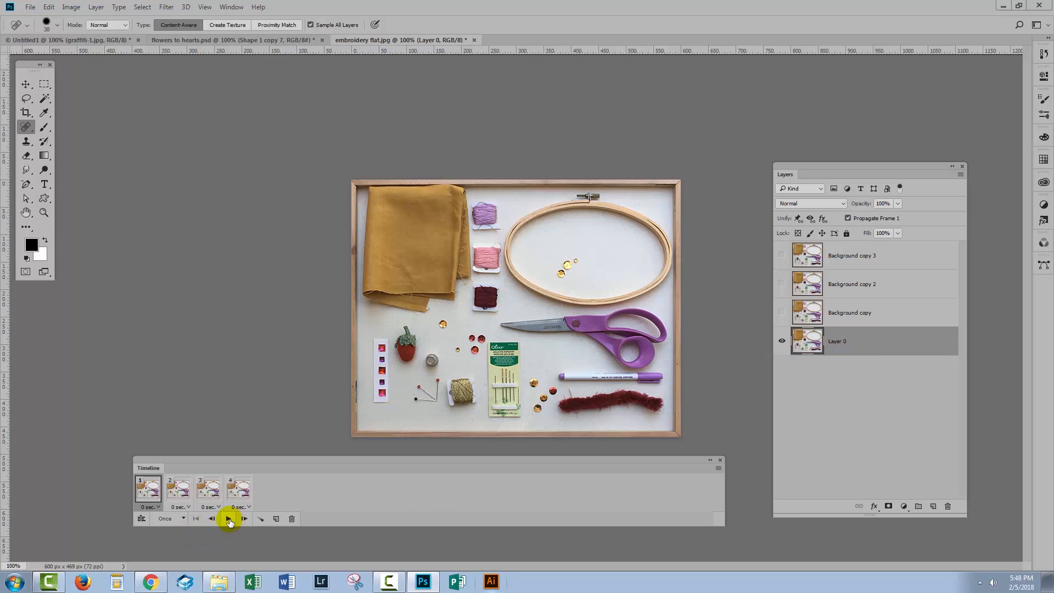
Set the delay of all four frames to 0.5 seconds, and set the animation's looping to Forever after a test play
shift+click(233, 490)
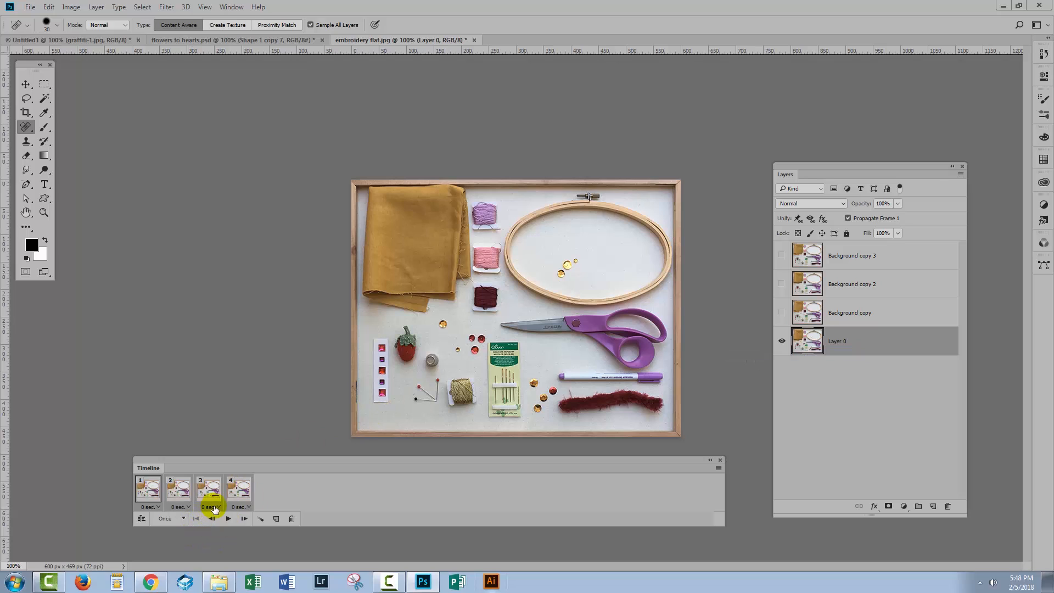
click(214, 507)
click(214, 401)
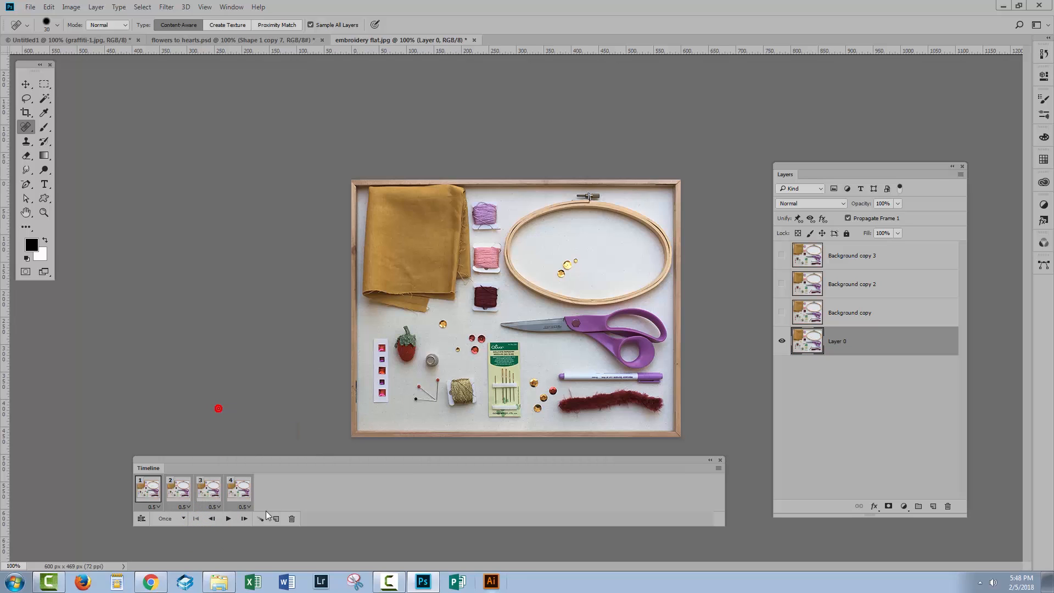
click(229, 519)
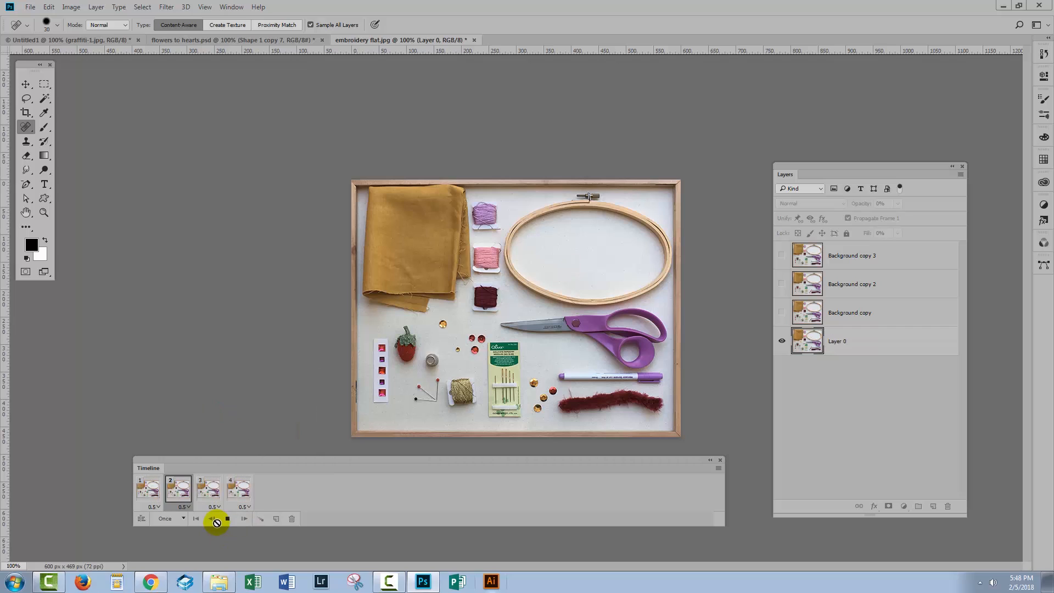
click(175, 519)
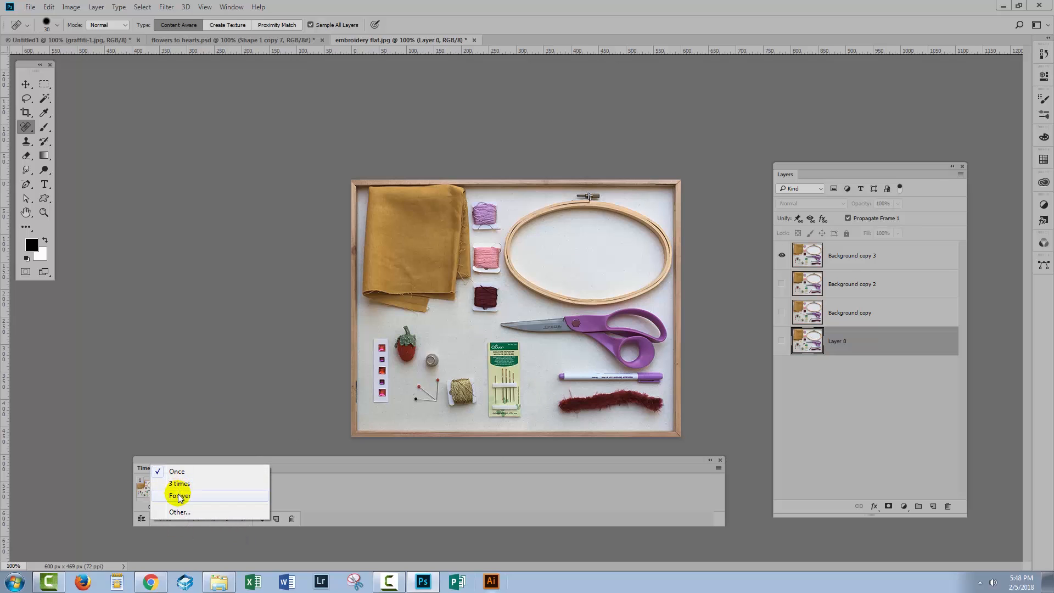
click(179, 496)
Examine the animation frames one by one to compare which sequins each frame shows
click(147, 490)
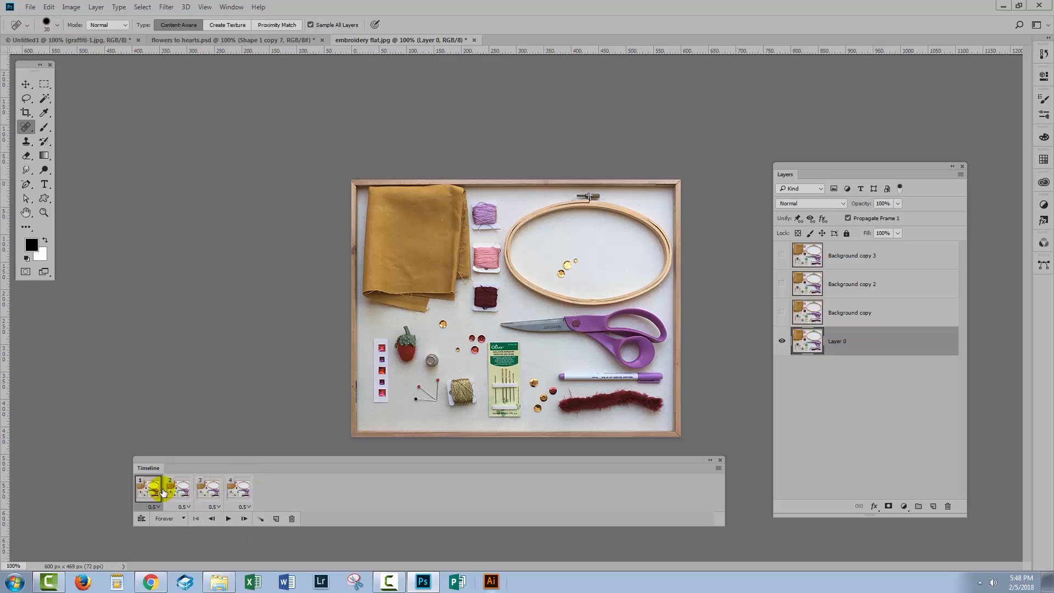
click(177, 491)
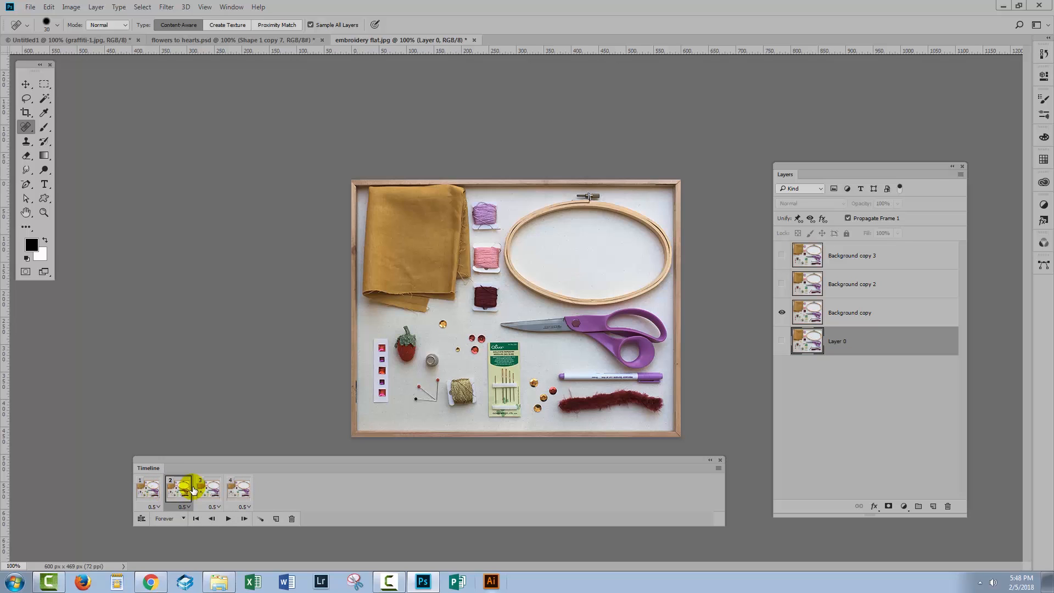
click(204, 486)
click(253, 489)
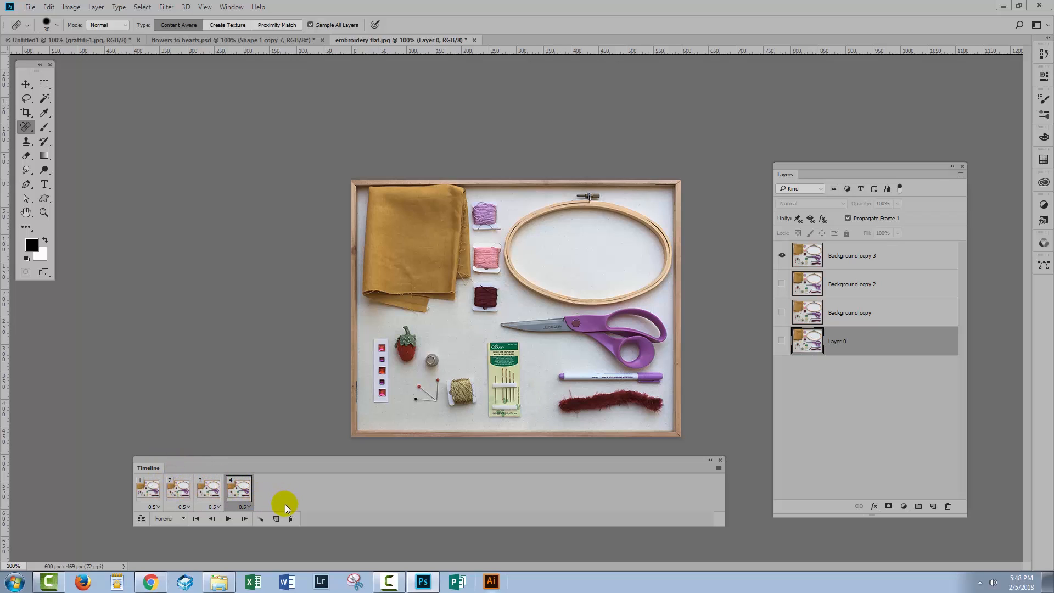
click(189, 491)
click(206, 490)
Duplicate frames 2 and 3 and move the copies to the end of the animation after frame 4
click(176, 487)
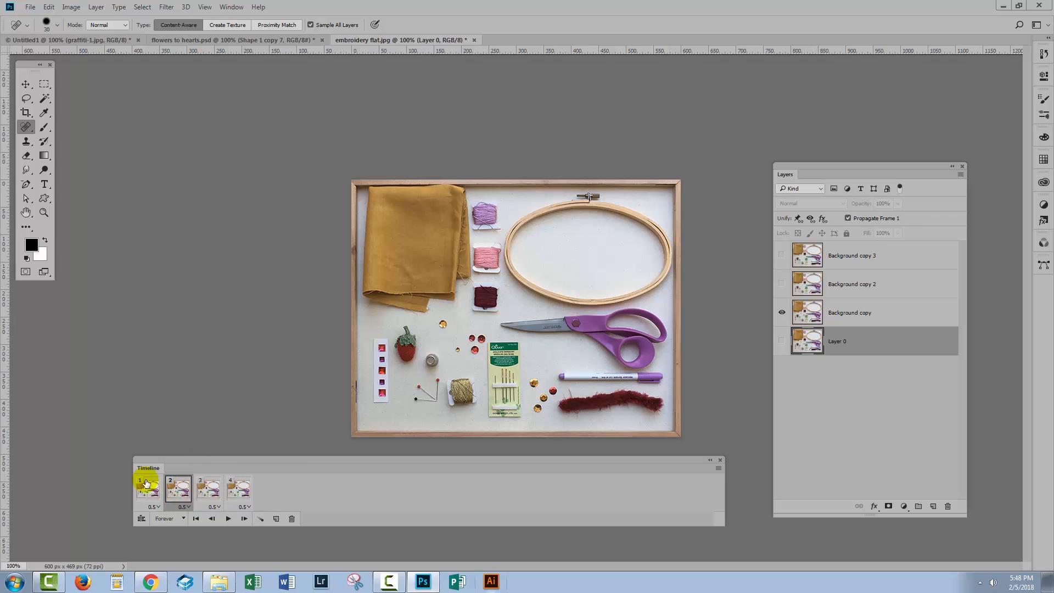
shift+click(208, 490)
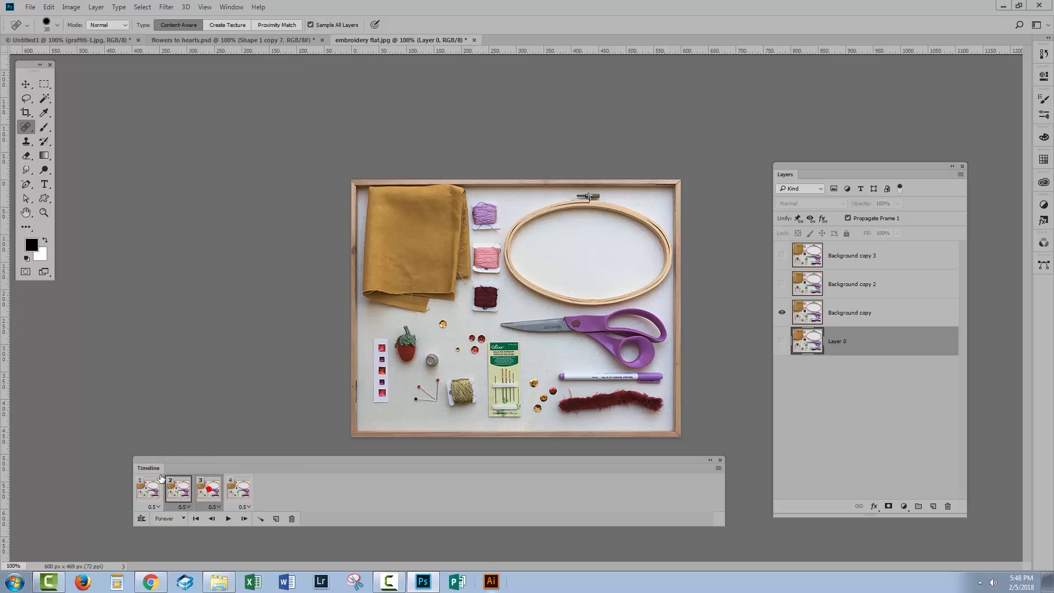
click(276, 519)
drag(264, 493, 359, 492)
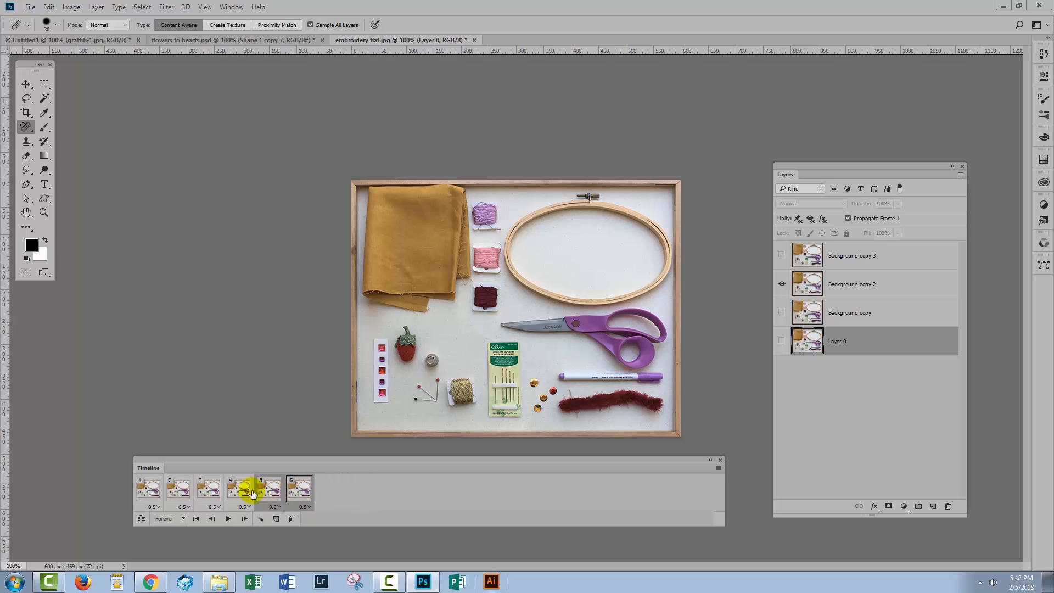
Step through all six frames from the first to examine the order in which the sequins return
click(144, 488)
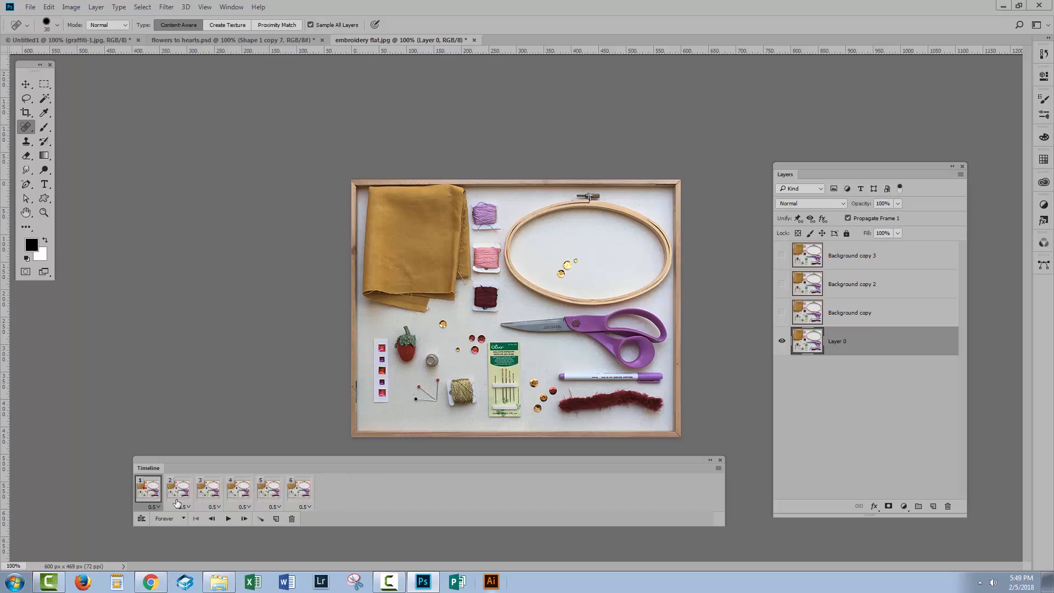
click(245, 519)
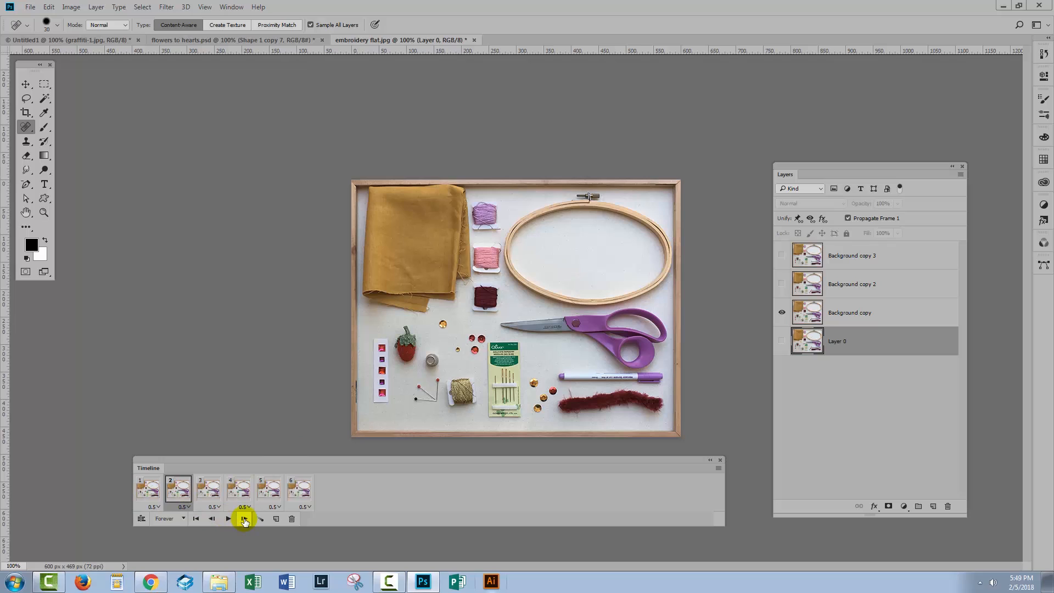
click(244, 519)
click(245, 519)
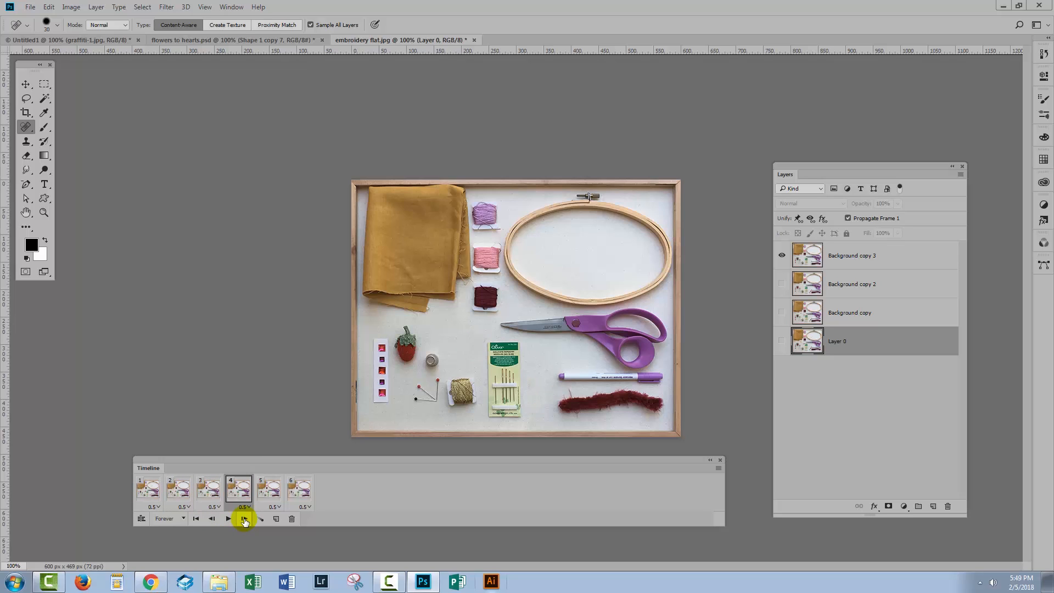
click(245, 519)
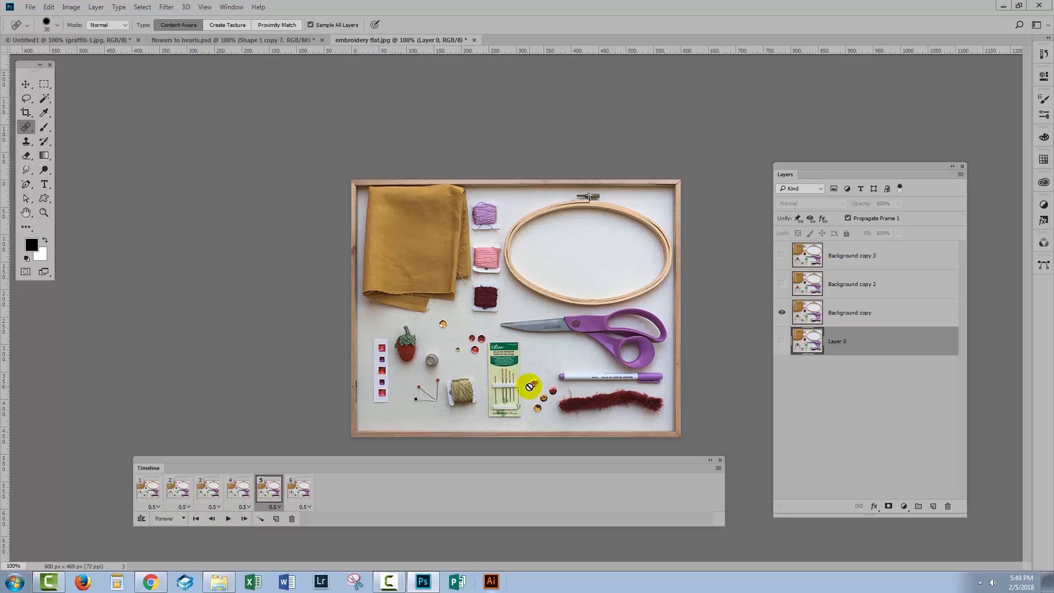
click(296, 499)
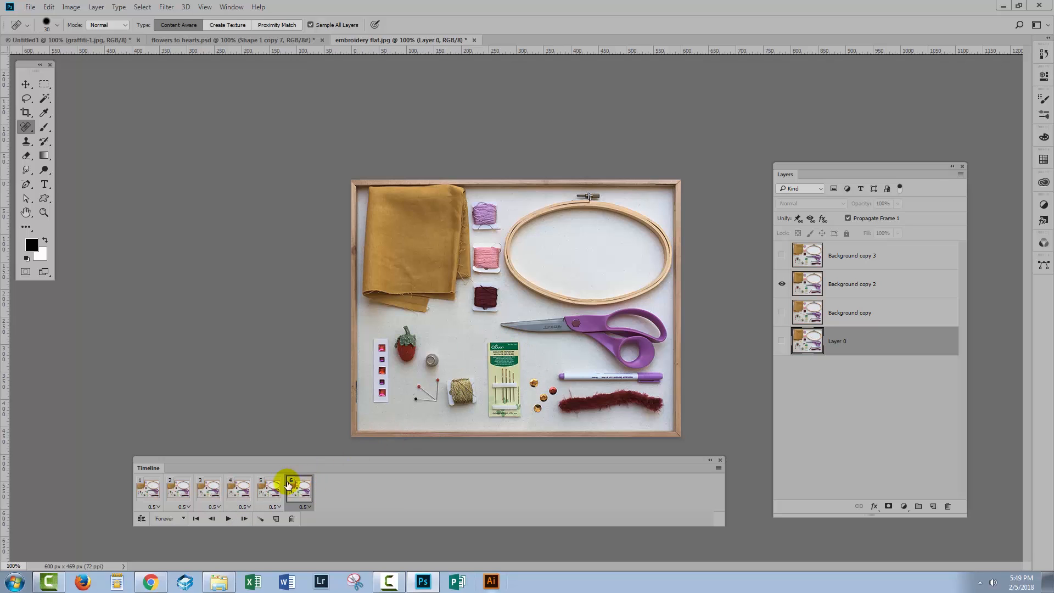
Swap the order of the last two frames by moving frame 5 behind frame 6
click(270, 490)
click(299, 490)
click(270, 490)
click(300, 493)
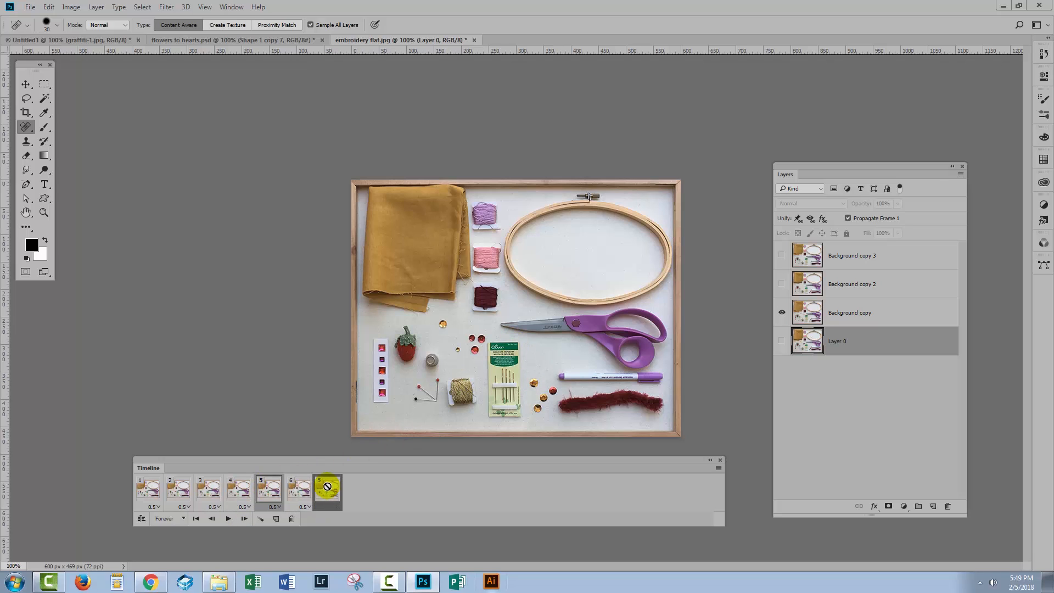
Check the reordered frames from frame 4 onwards, and play the whole animation from frame 1
click(233, 483)
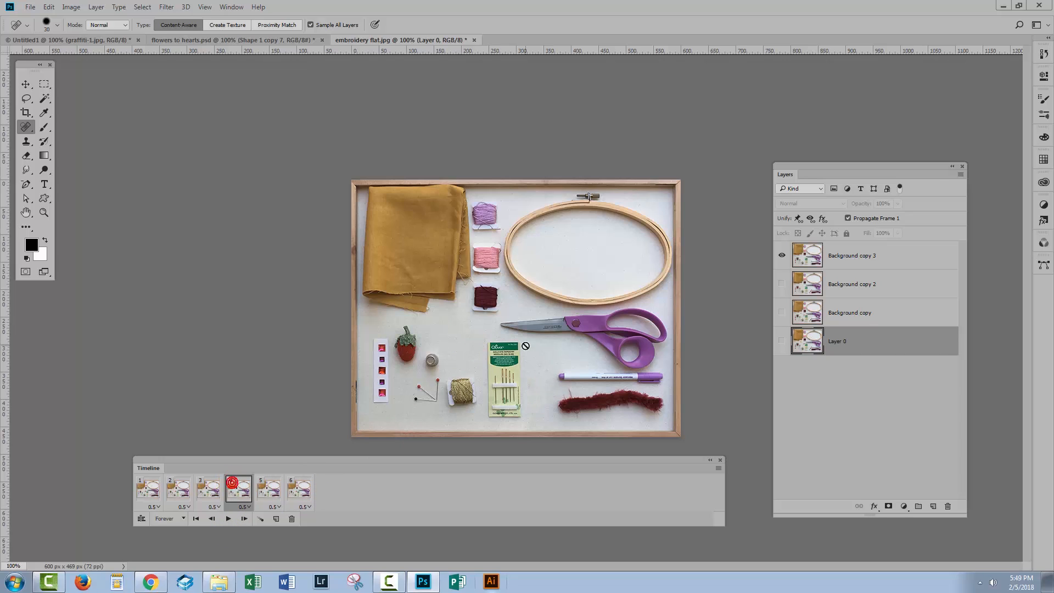
click(244, 520)
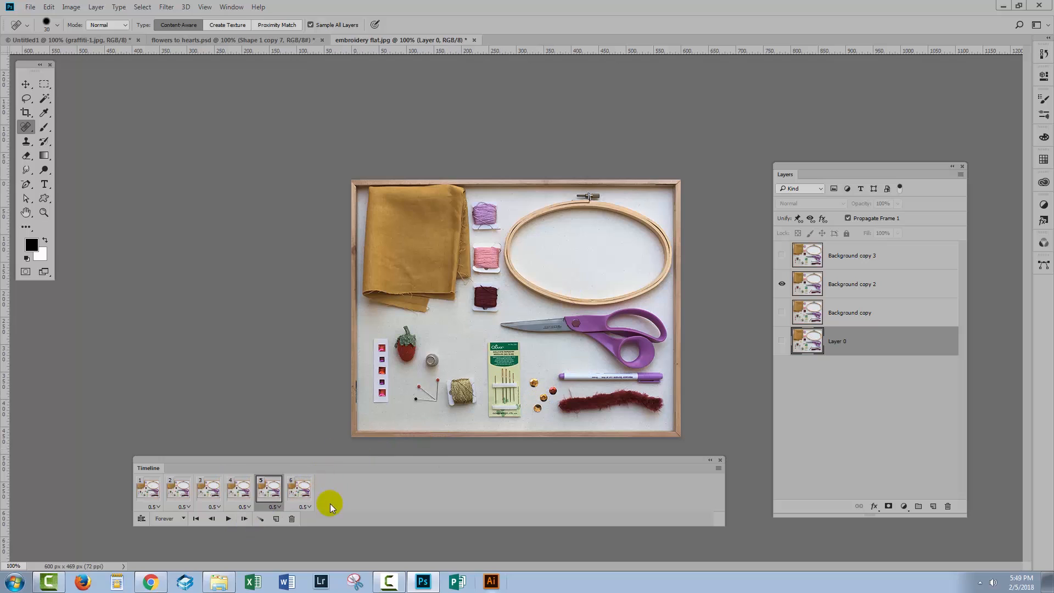
click(244, 519)
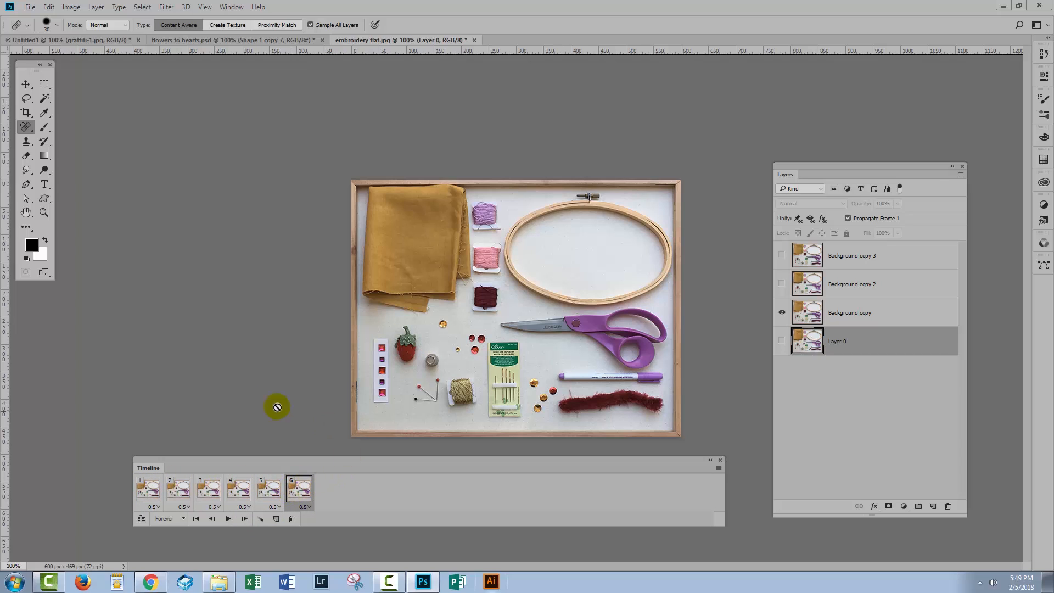
click(144, 491)
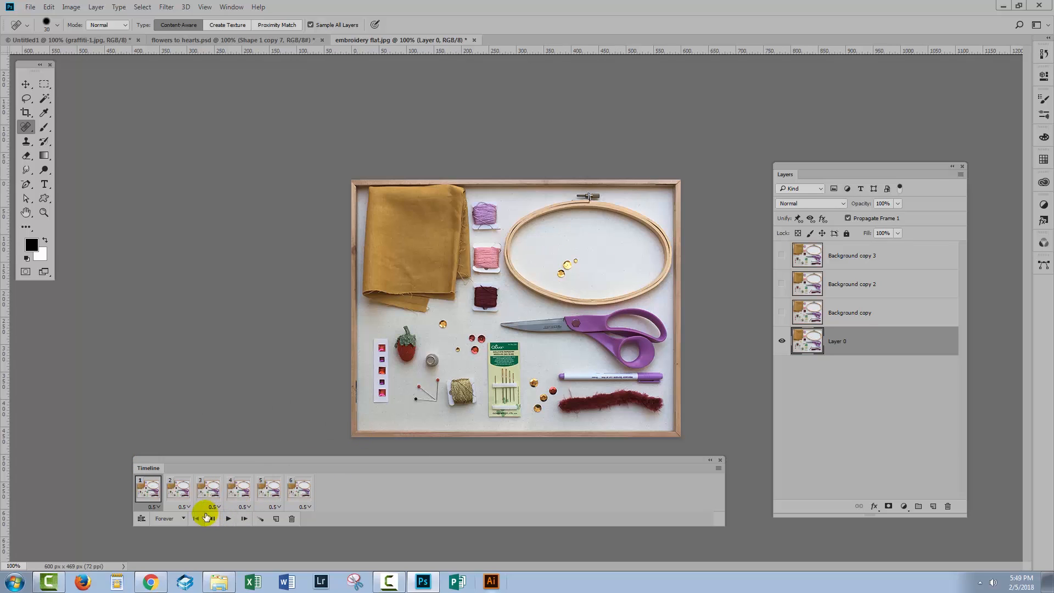
click(229, 519)
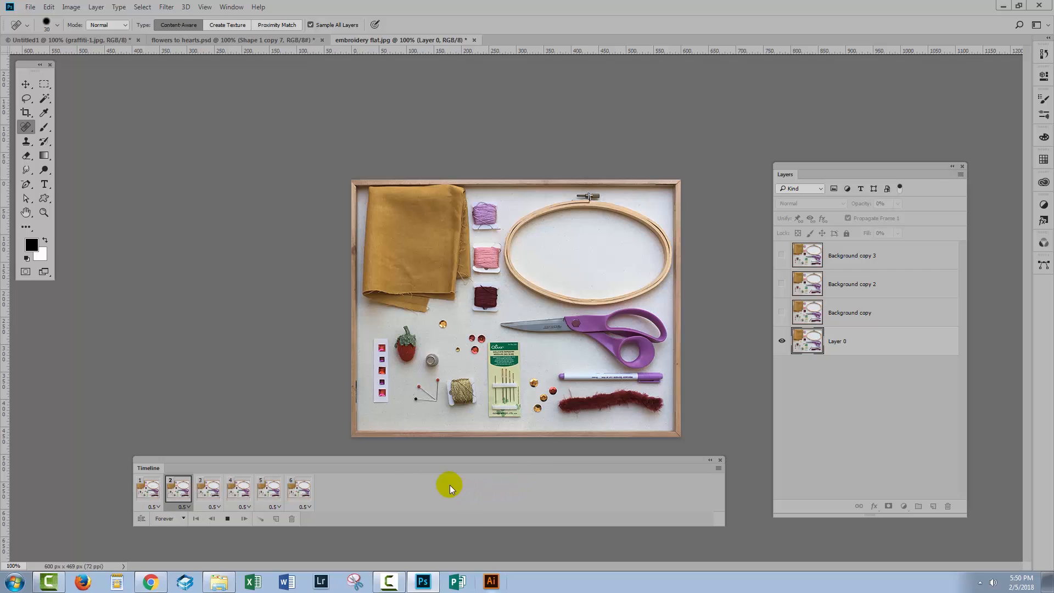
Delete the last two frames, 5 and 6, from the embroidery animation
click(291, 500)
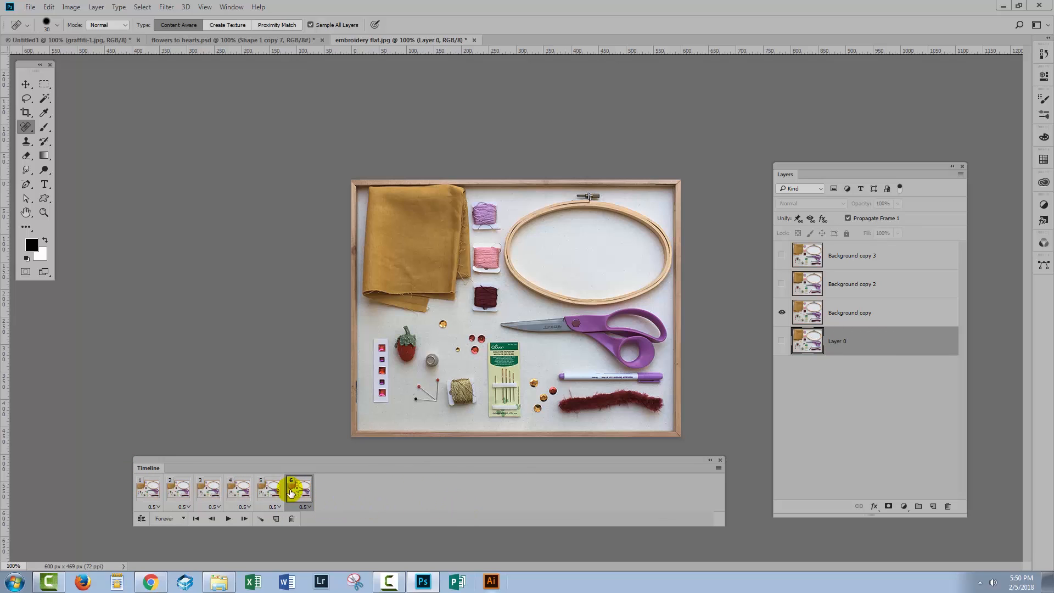
shift+click(269, 489)
click(291, 519)
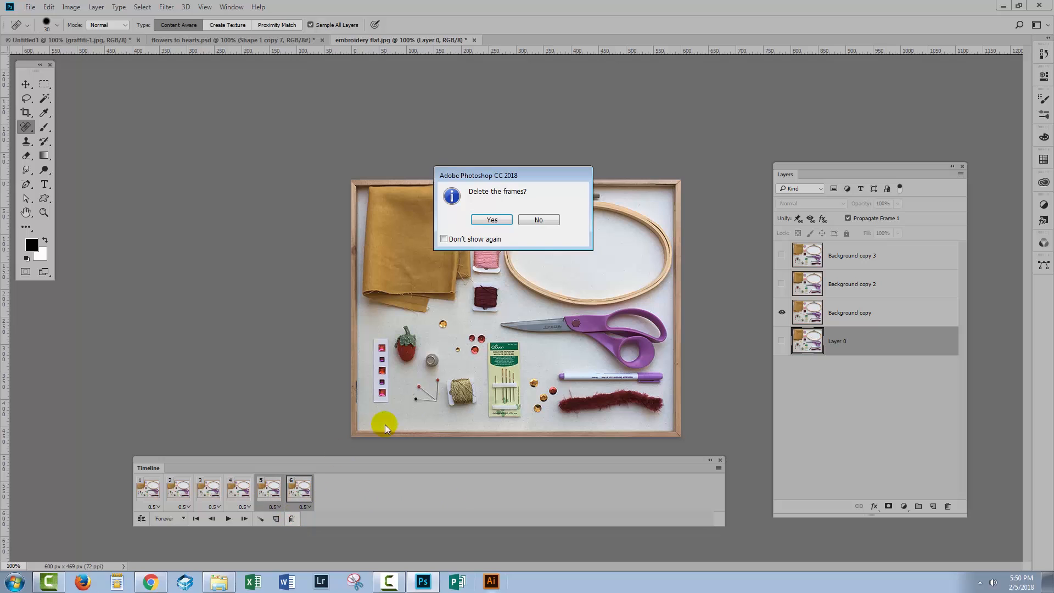
click(487, 217)
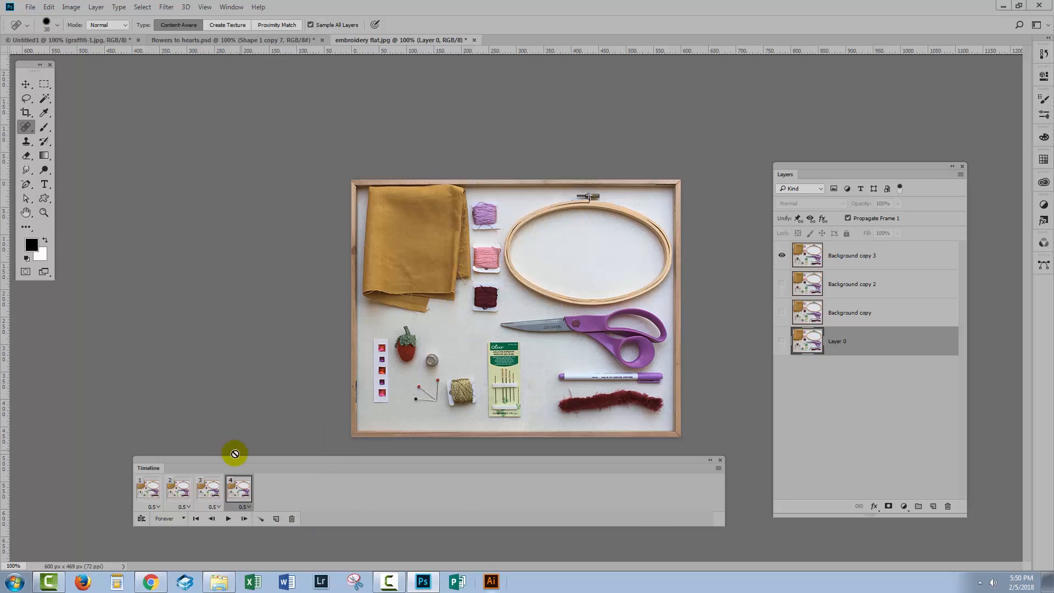
Duplicate frames 2 and 3 together again and move both copies to the end of the animation, behind the last frame
click(179, 488)
shift+click(203, 489)
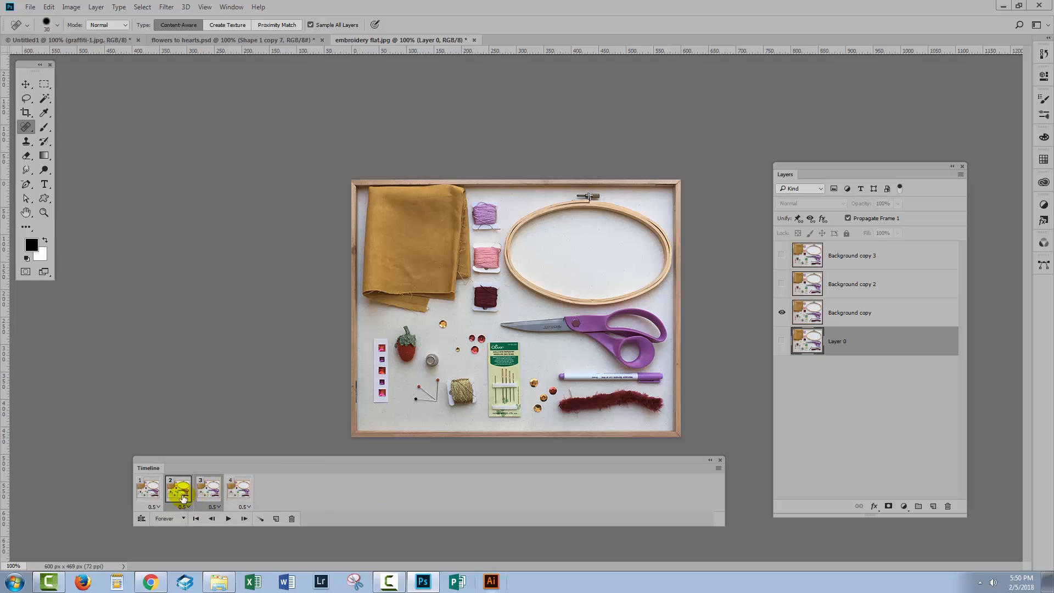
click(276, 519)
drag(245, 488, 341, 495)
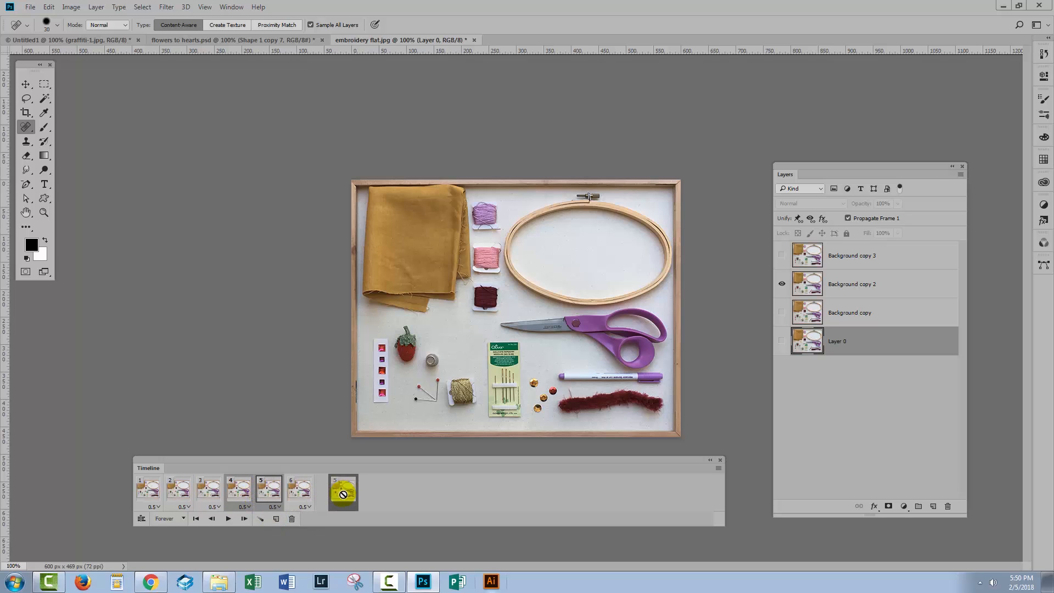
click(273, 485)
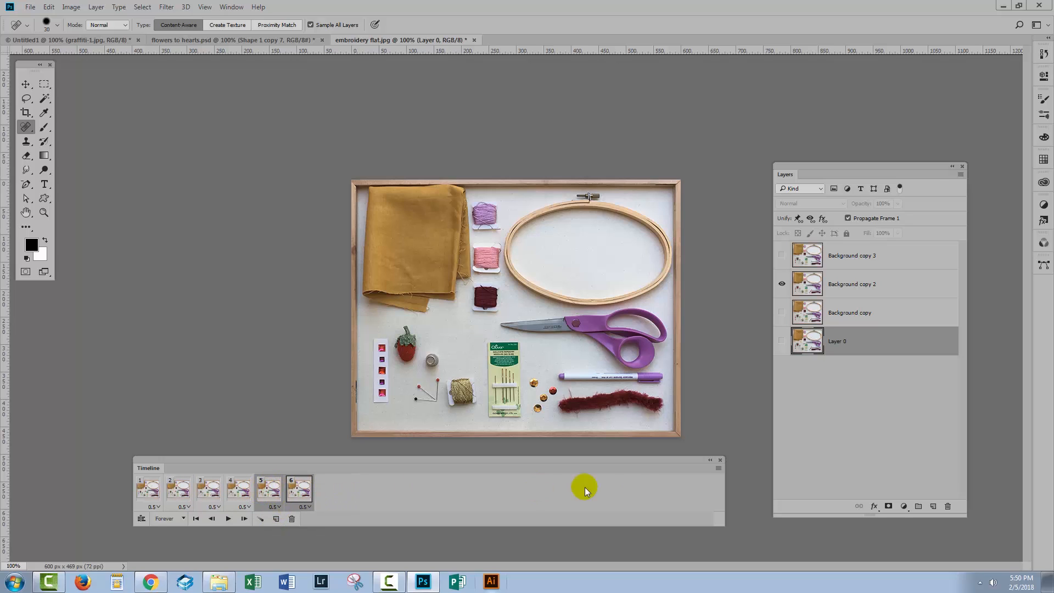
Reverse the order of the two selected frames, 5 and 6, with Reverse Frames, and check the last frame
click(718, 466)
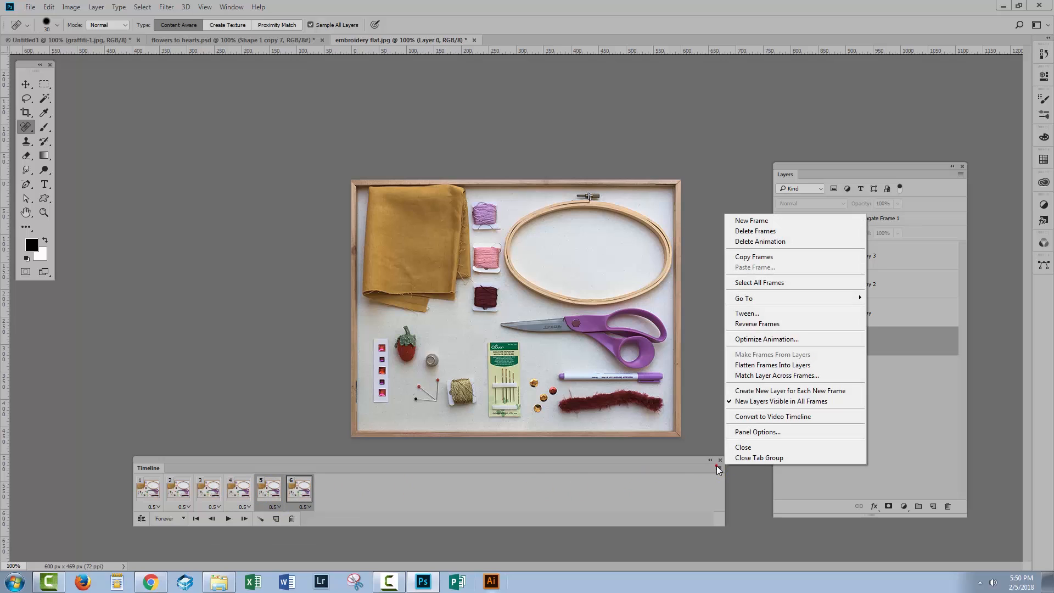
click(757, 325)
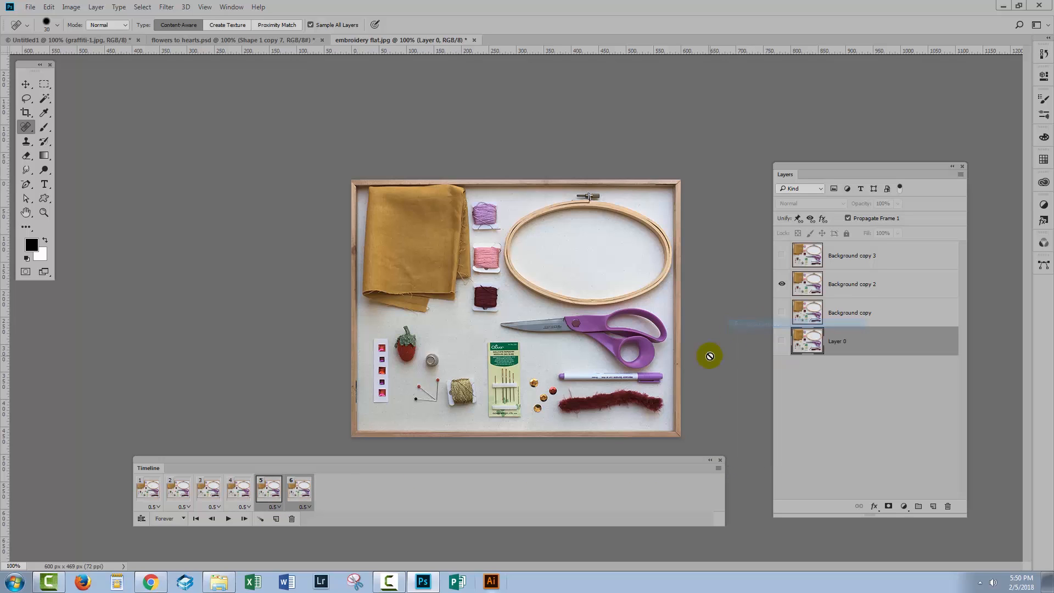
click(302, 496)
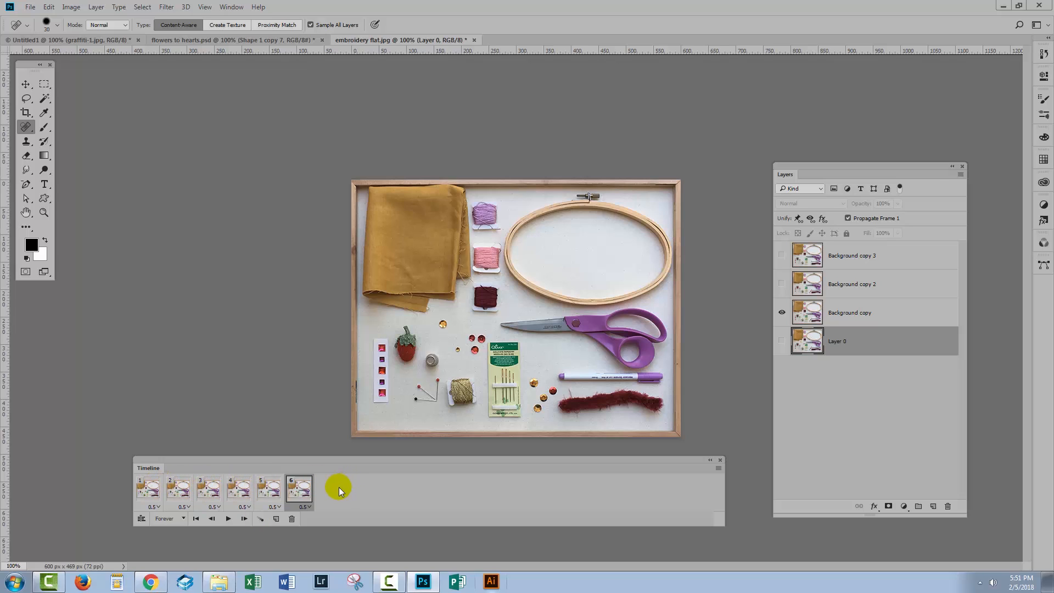
Play the six-frame animation to check how the sequins disappear and return, and stop the playback
click(719, 467)
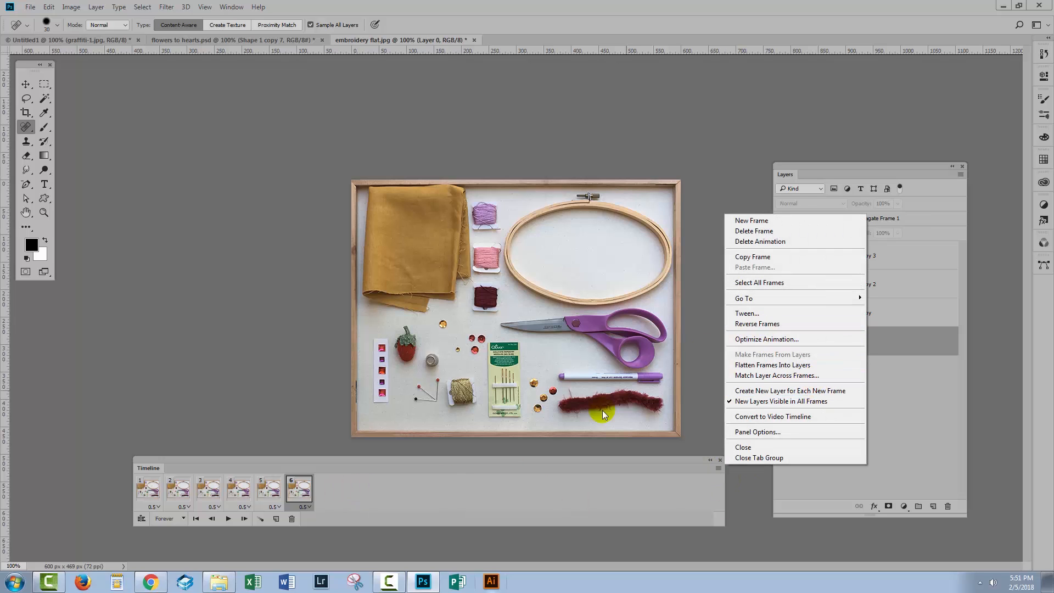
click(439, 498)
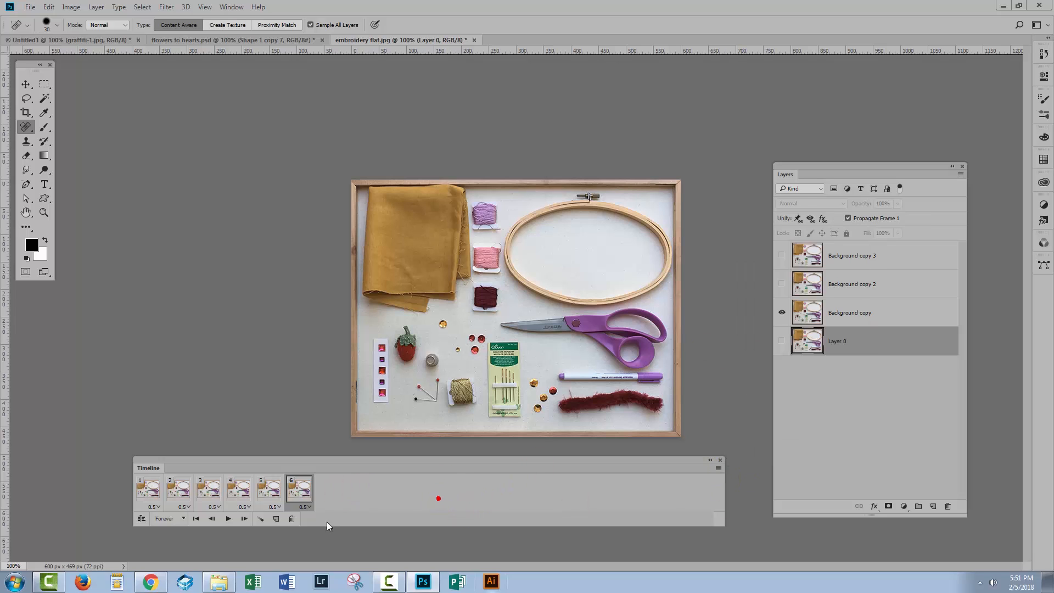
click(228, 518)
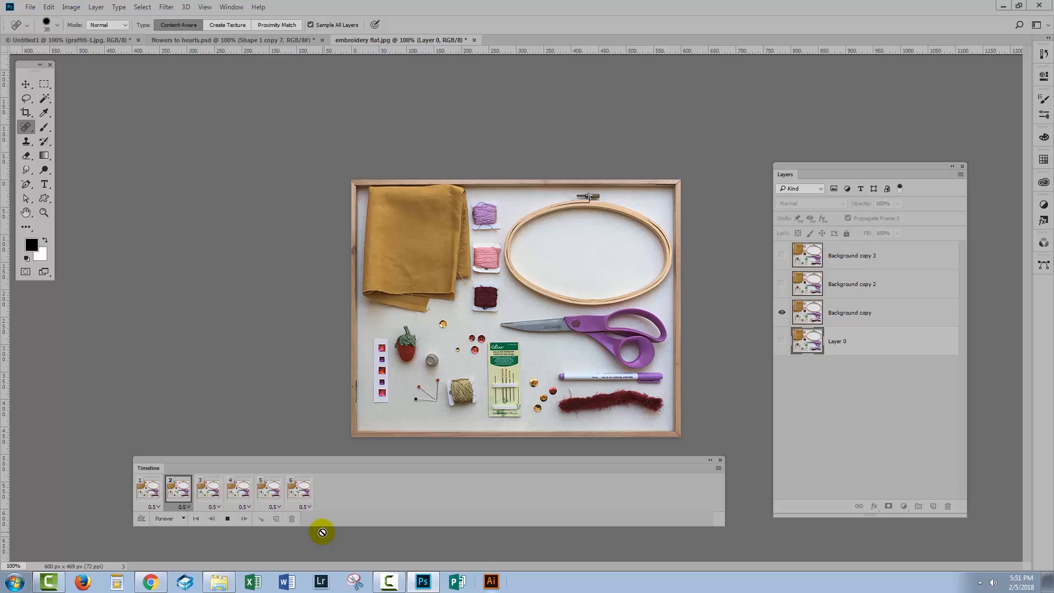
click(227, 518)
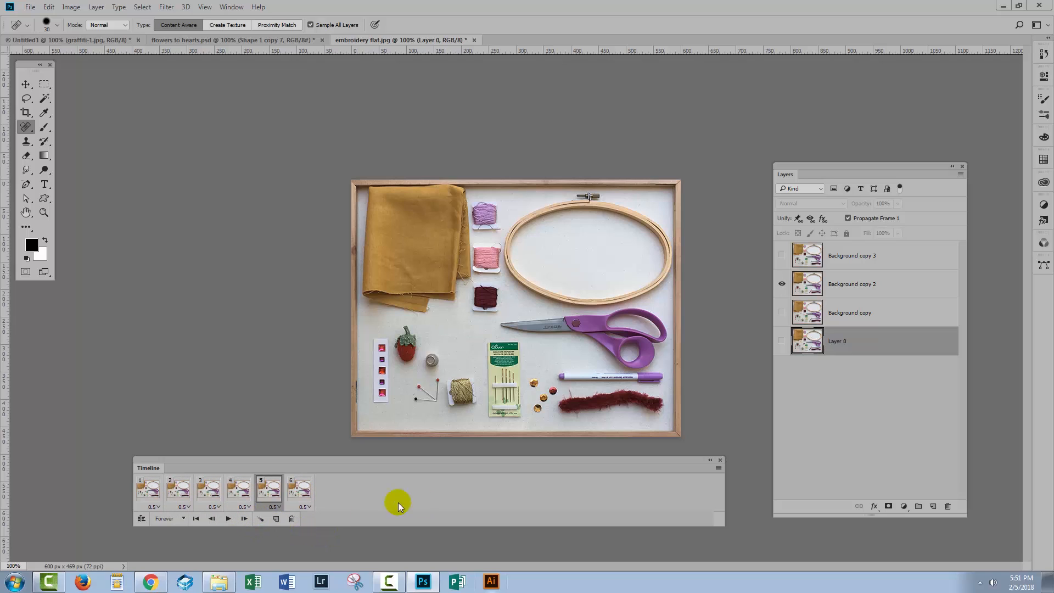